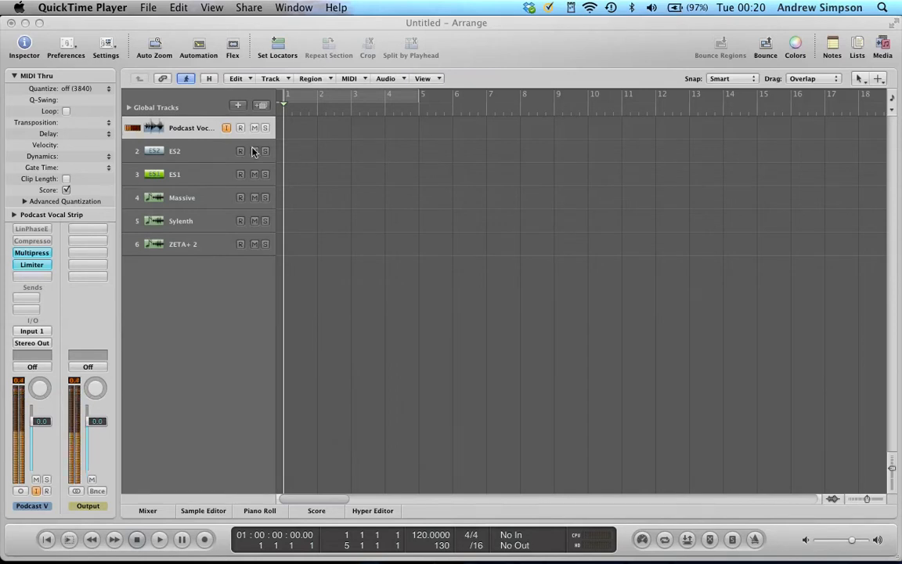
Step: Open the ES2 synth on track 2 and move its window up so the whole interface is accessible
{"action": "left_click", "coordinate": [194, 156]}
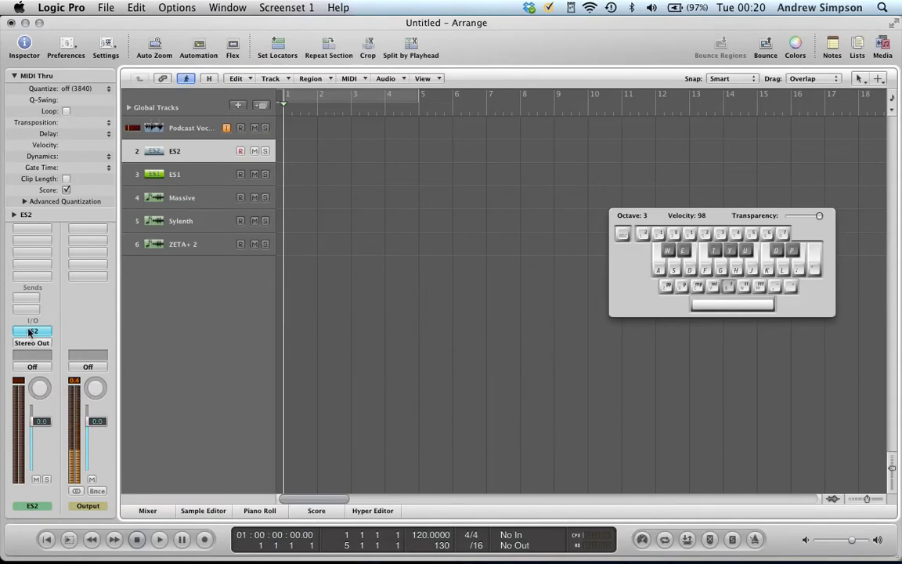
{"action": "key", "text": "v"}
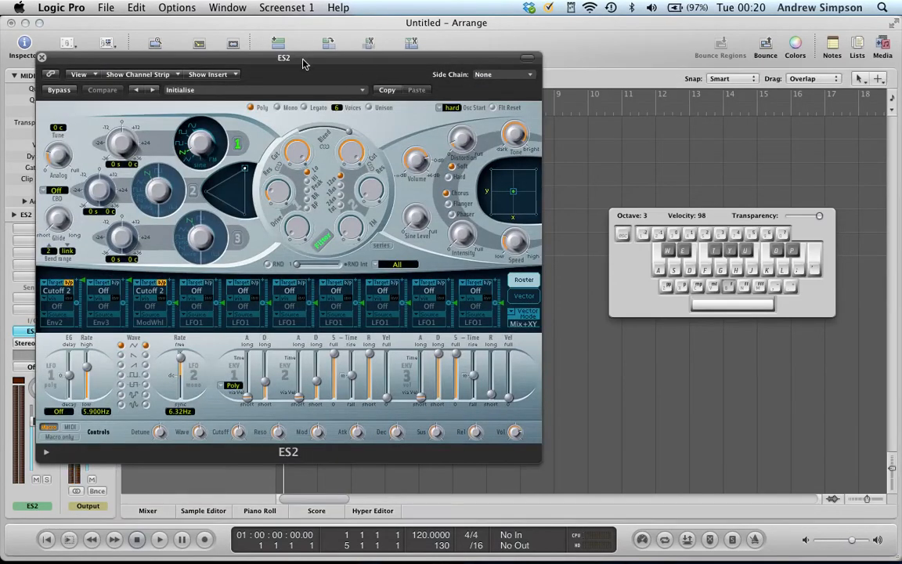
{"action": "left_click_drag", "start_coordinate": [302, 60], "coordinate": [327, 25]}
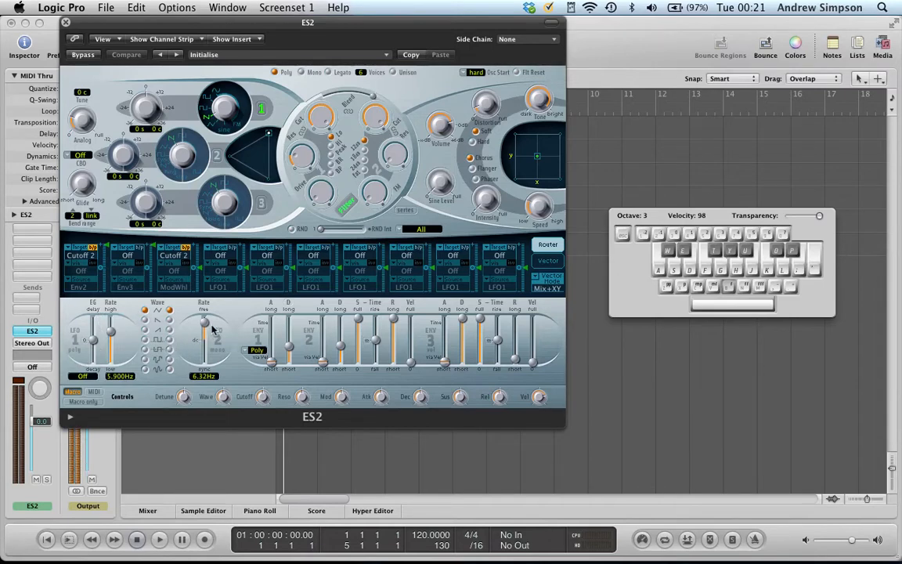
Step: Sync the ES2's LFO 2 rate to 1/1 and set the project tempo to 126
{"action": "left_click_drag", "start_coordinate": [211, 329], "coordinate": [202, 362]}
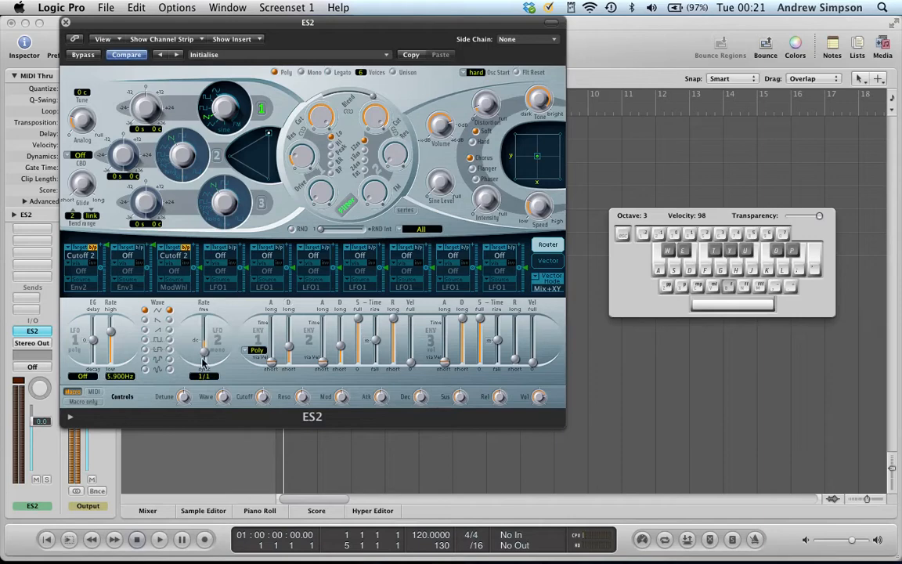
{"action": "double_click", "coordinate": [428, 535]}
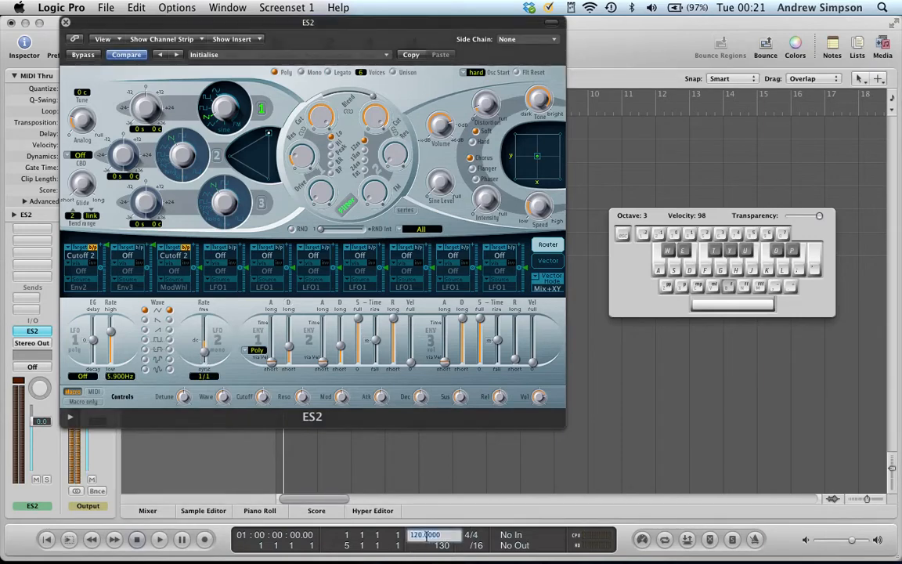
{"action": "type", "text": "126"}
{"action": "key", "text": "Return"}
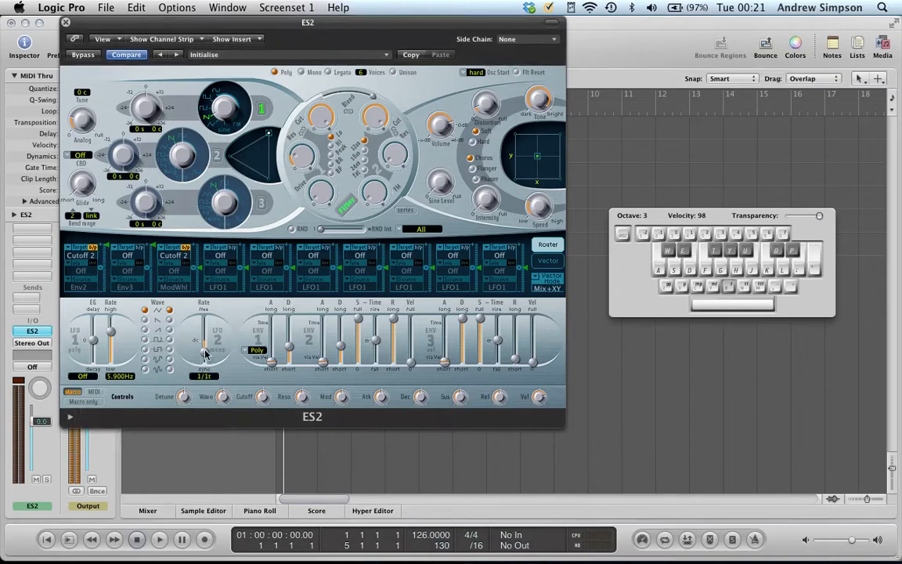
Step: Set LFO 1's rate to 14 Hz and LFO 2's synced rate to 1/1t, and shift the synth window slightly
{"action": "left_click_drag", "start_coordinate": [108, 338], "coordinate": [137, 347]}
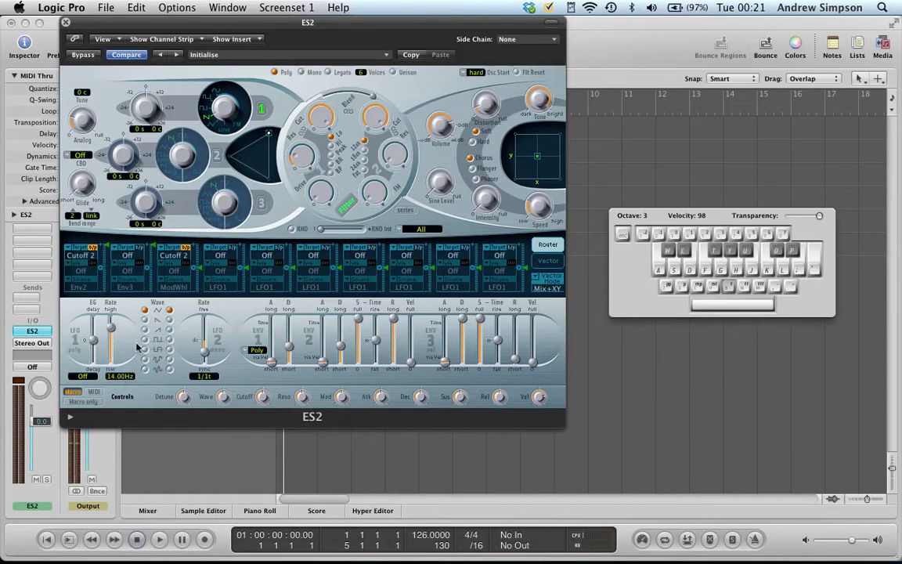
{"action": "left_click_drag", "start_coordinate": [202, 353], "coordinate": [228, 368]}
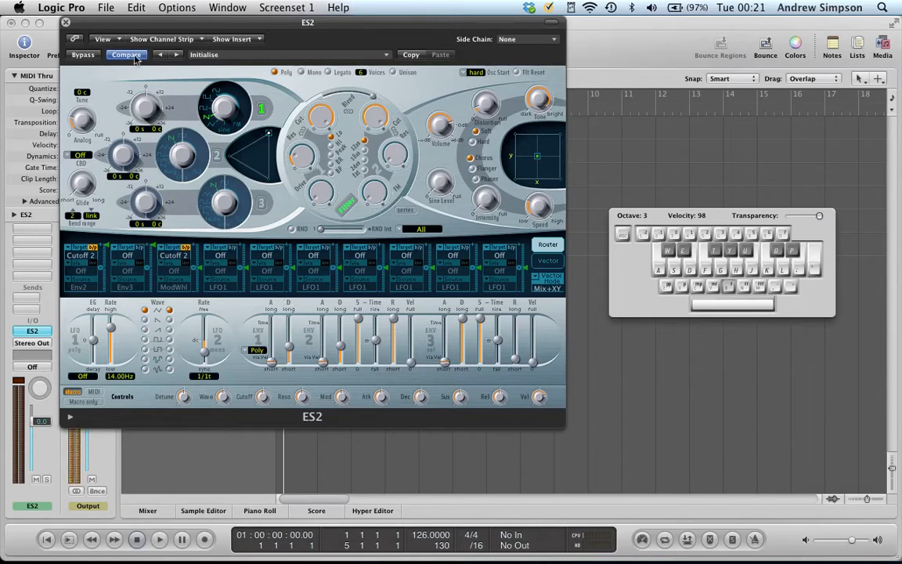
{"action": "left_click_drag", "start_coordinate": [334, 26], "coordinate": [316, 22]}
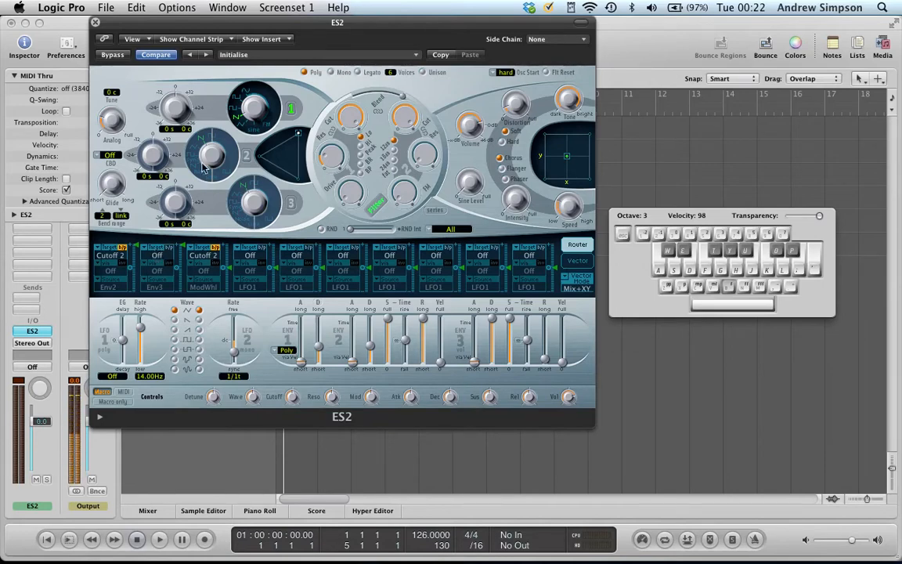
Step: Set the second modulation router slot's target to Pitch 1 and its source to LFO2
{"action": "left_click", "coordinate": [147, 249]}
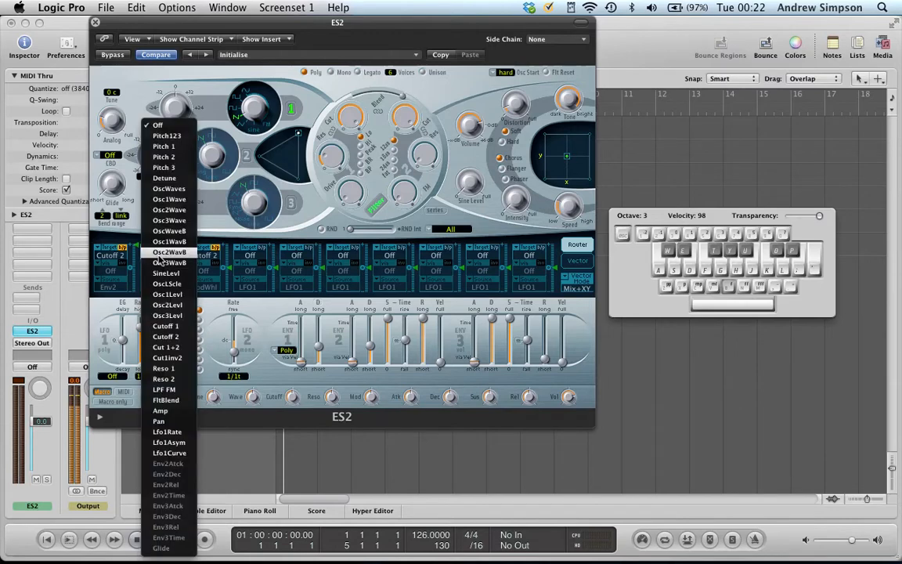
{"action": "left_click", "coordinate": [166, 147]}
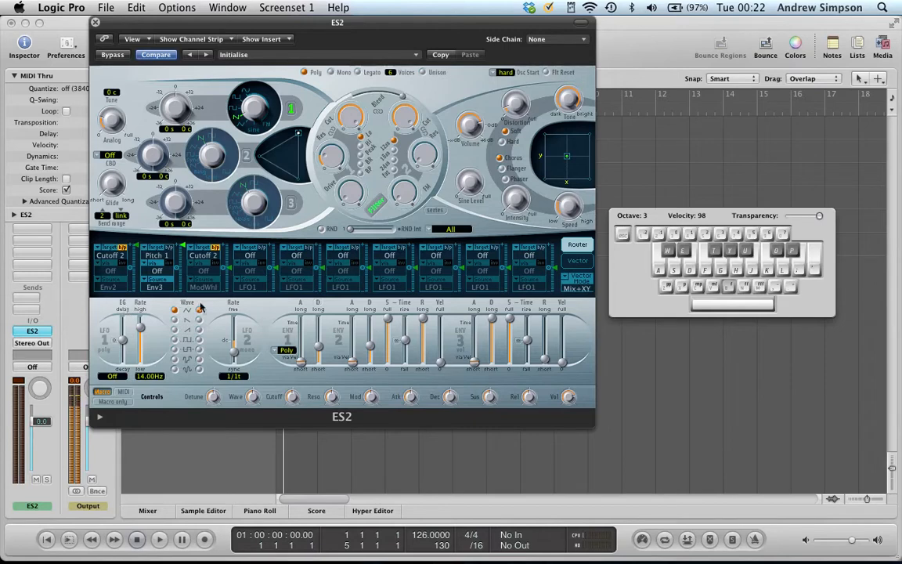
{"action": "left_click_drag", "start_coordinate": [232, 347], "coordinate": [234, 353]}
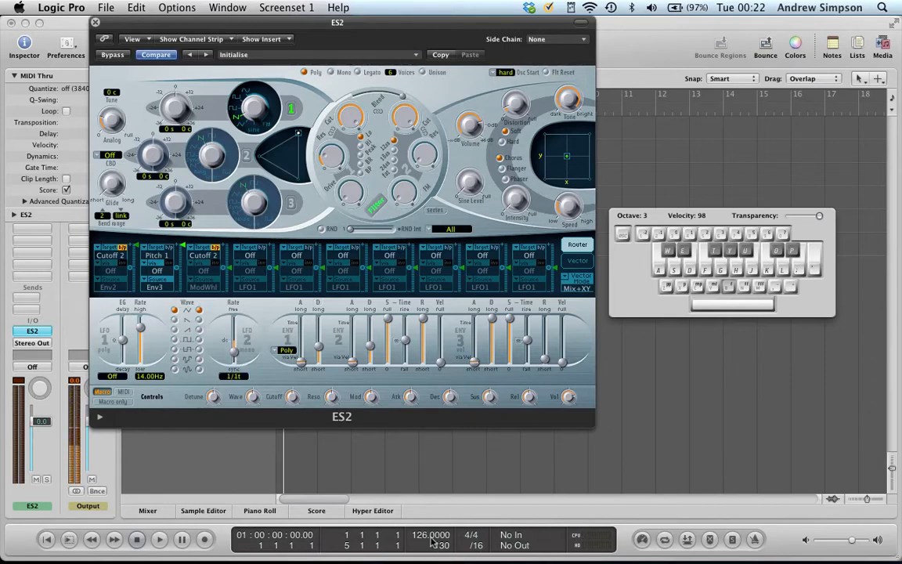
{"action": "left_click", "coordinate": [156, 287]}
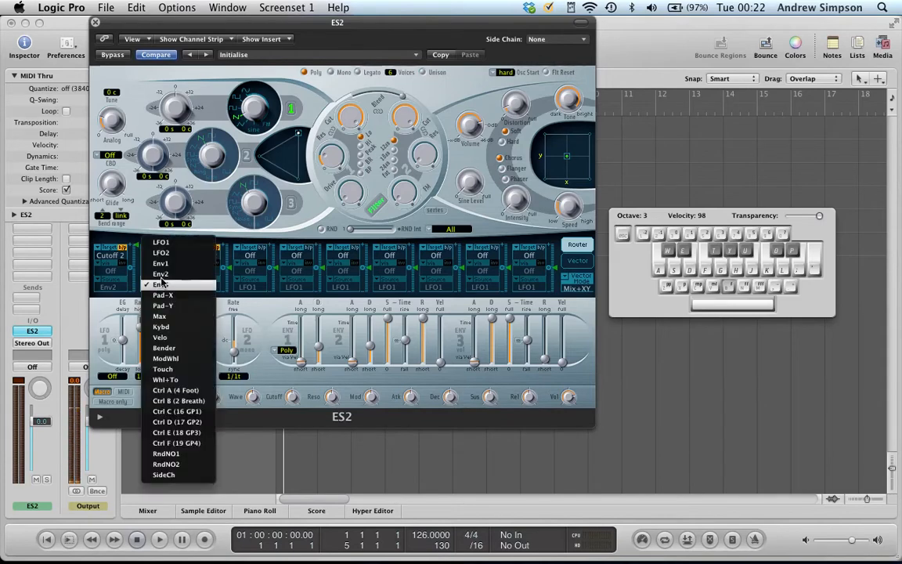
{"action": "left_click", "coordinate": [180, 255]}
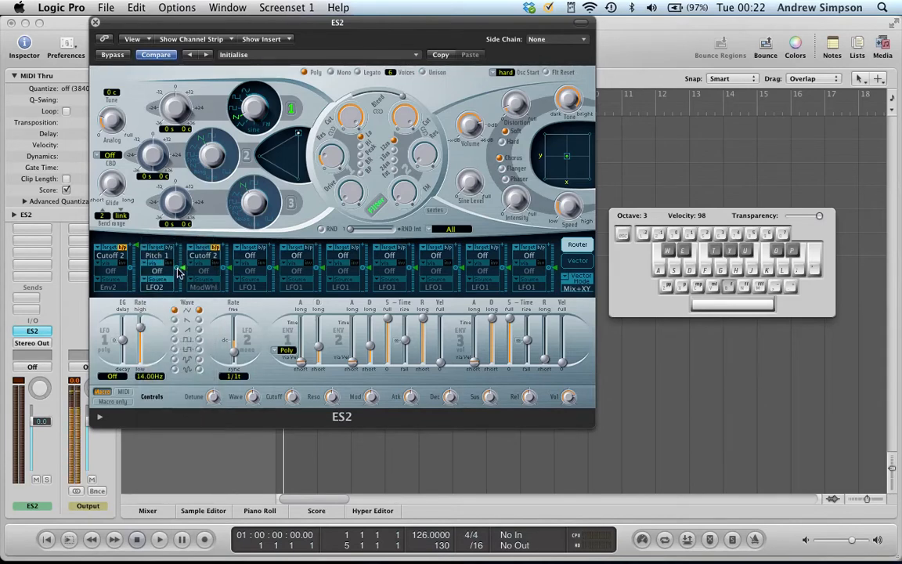
Step: Set LFO 2's rate to 1/8d, move the on-screen keyboard aside and play a C3 test note
{"action": "left_click_drag", "start_coordinate": [235, 354], "coordinate": [237, 349]}
{"action": "left_click_drag", "start_coordinate": [733, 217], "coordinate": [694, 225]}
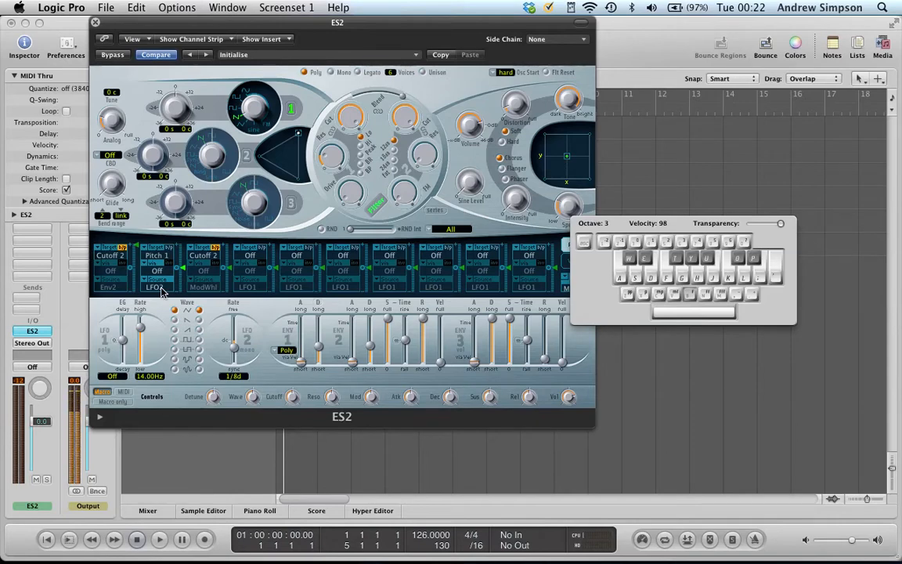
{"action": "left_click_drag", "start_coordinate": [161, 289], "coordinate": [177, 302]}
{"action": "key", "text": "a"}
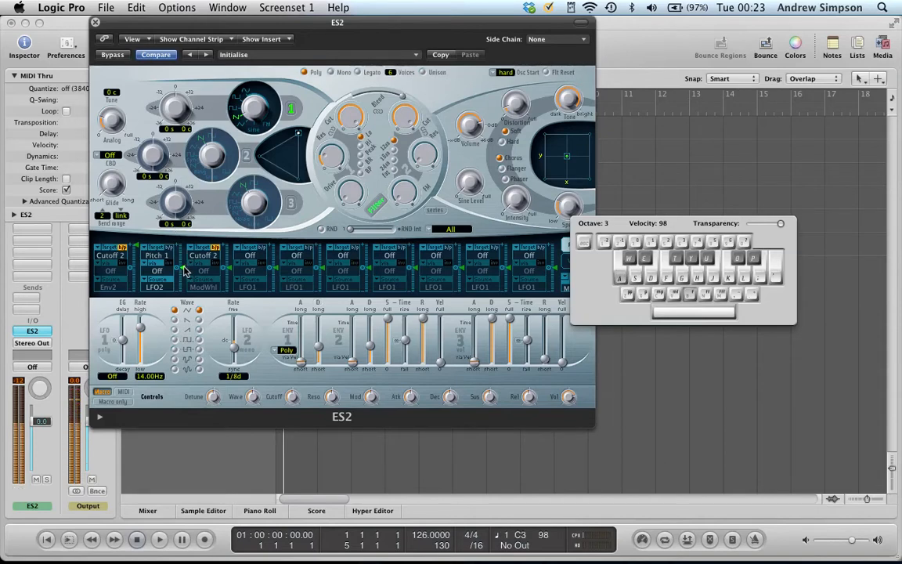
Step: Raise the modulation amount of the LFO2-to-Pitch 1 slot and set LFO 2's rate to 1/4 while playing C3
{"action": "left_click_drag", "start_coordinate": [183, 269], "coordinate": [185, 263]}
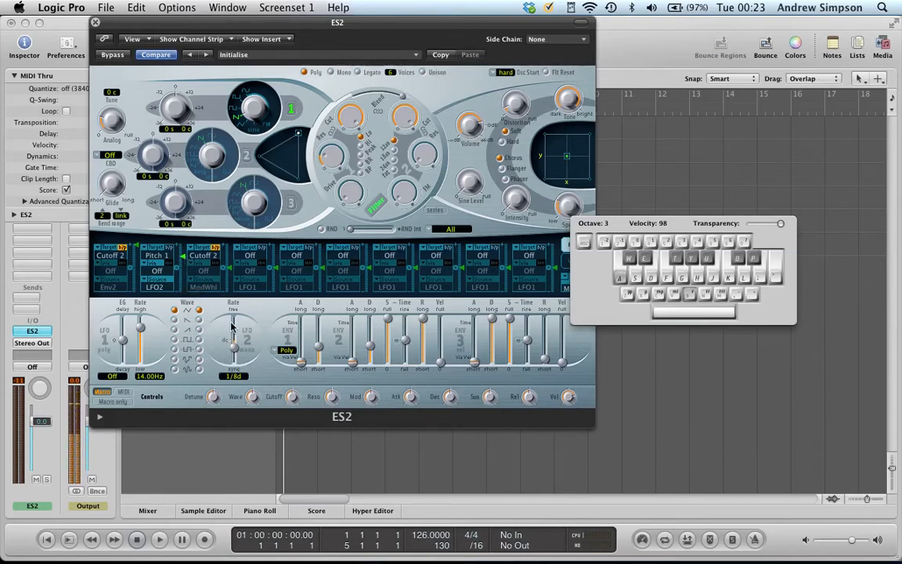
{"action": "key", "text": "a"}
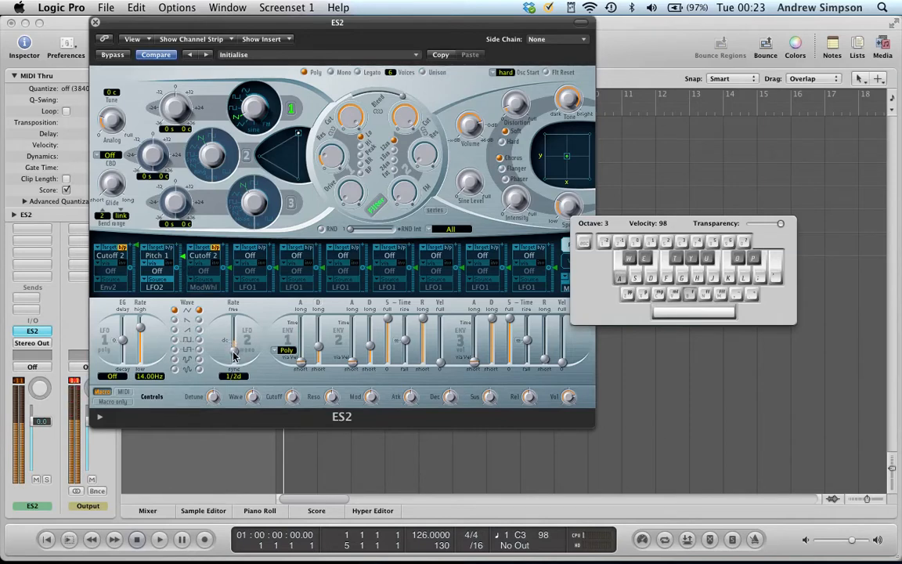
{"action": "left_click_drag", "start_coordinate": [234, 358], "coordinate": [235, 340]}
{"action": "left_click_drag", "start_coordinate": [235, 324], "coordinate": [234, 352]}
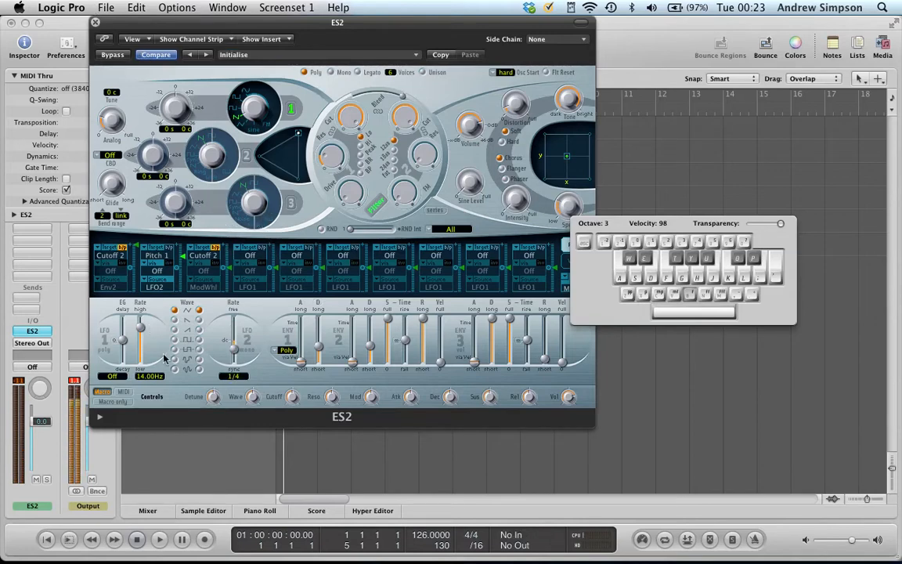
Step: Examine the modulation targets available for the second router slot, keeping Pitch 1
{"action": "left_click", "coordinate": [155, 257]}
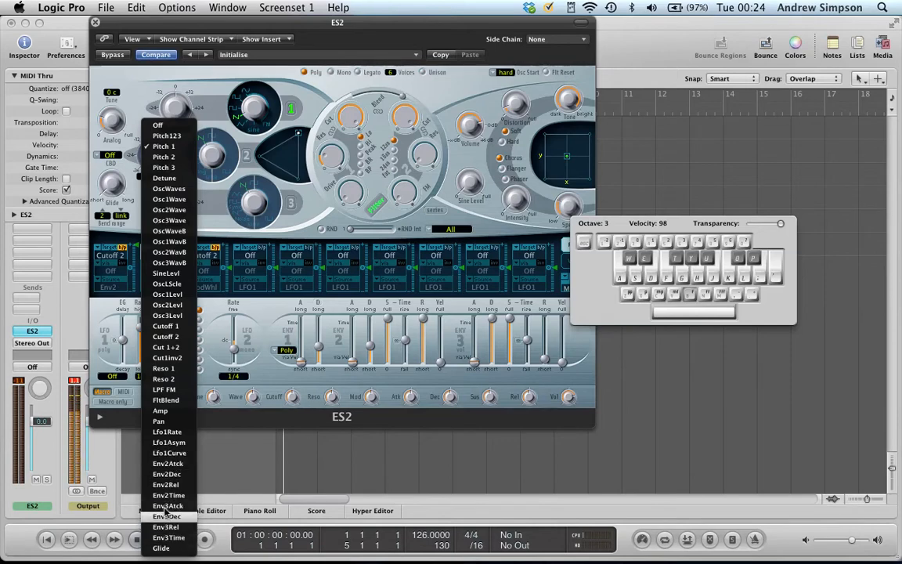
{"action": "left_click", "coordinate": [179, 82]}
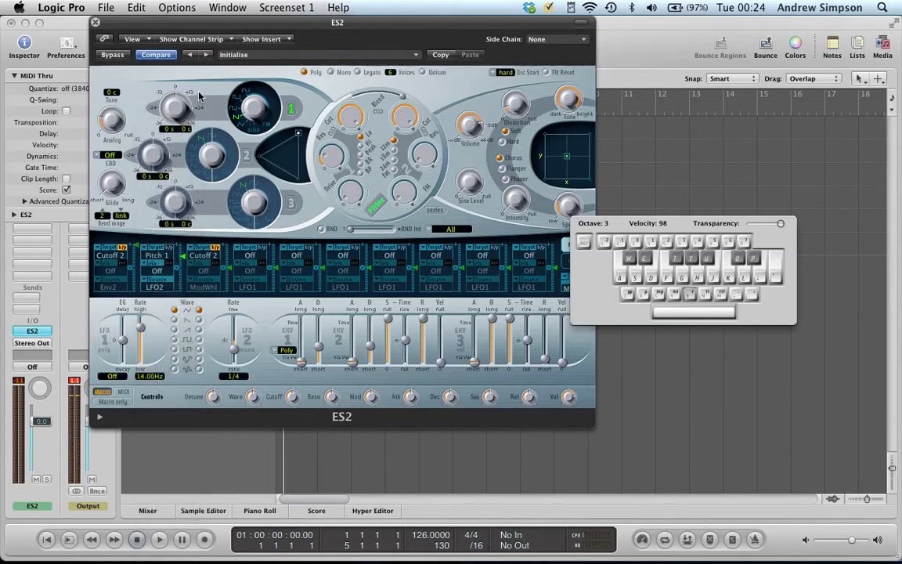
Step: Audition the descending and then the ascending sawtooth waveform on both LFOs with a C3 note
{"action": "left_click", "coordinate": [174, 320]}
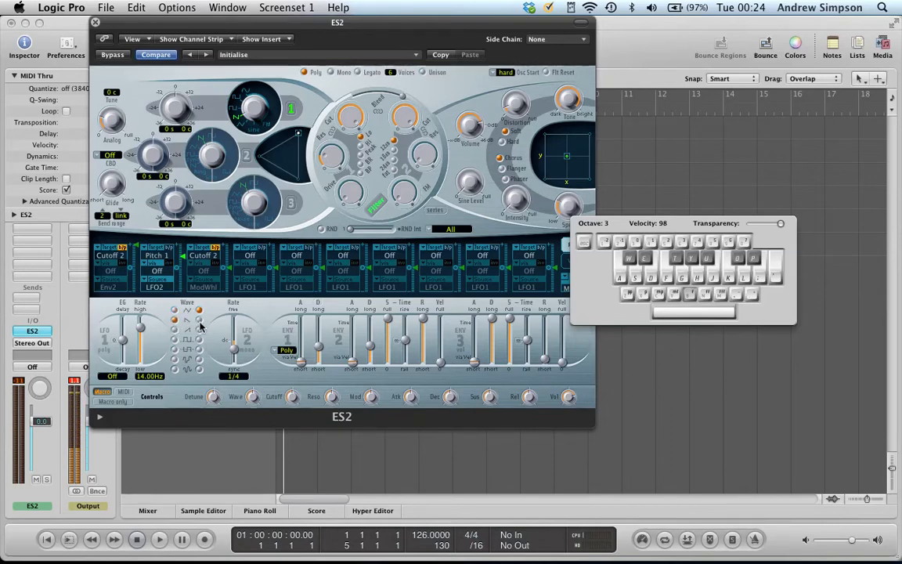
{"action": "left_click", "coordinate": [198, 320]}
{"action": "key", "text": "a"}
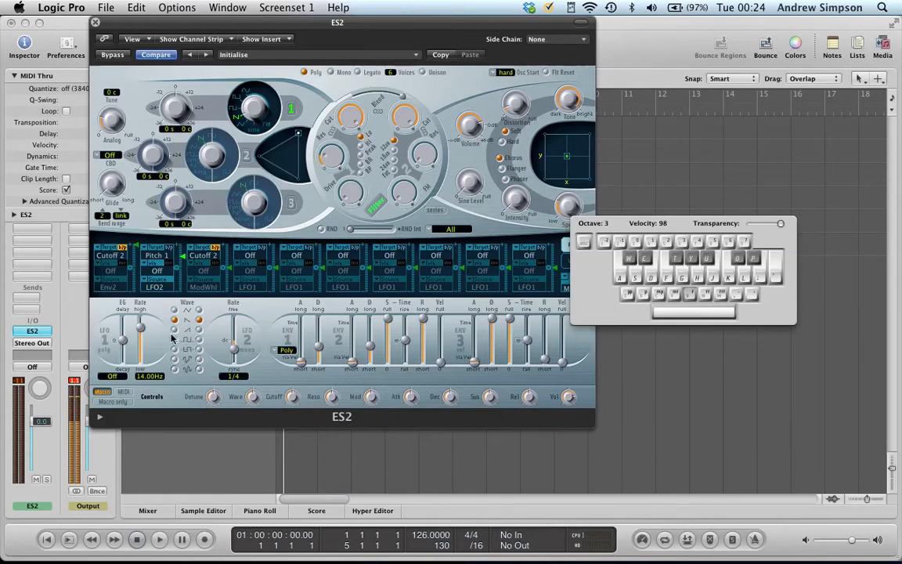
{"action": "left_click", "coordinate": [174, 329]}
{"action": "key", "text": "a"}
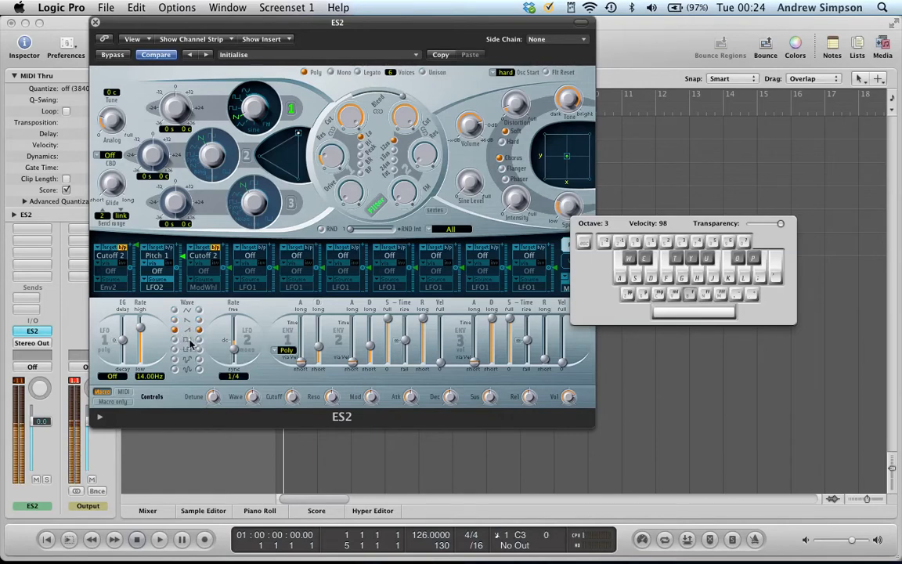
Step: Audition the two square waveforms in turn on both LFOs with a C3 note
{"action": "left_click", "coordinate": [174, 339]}
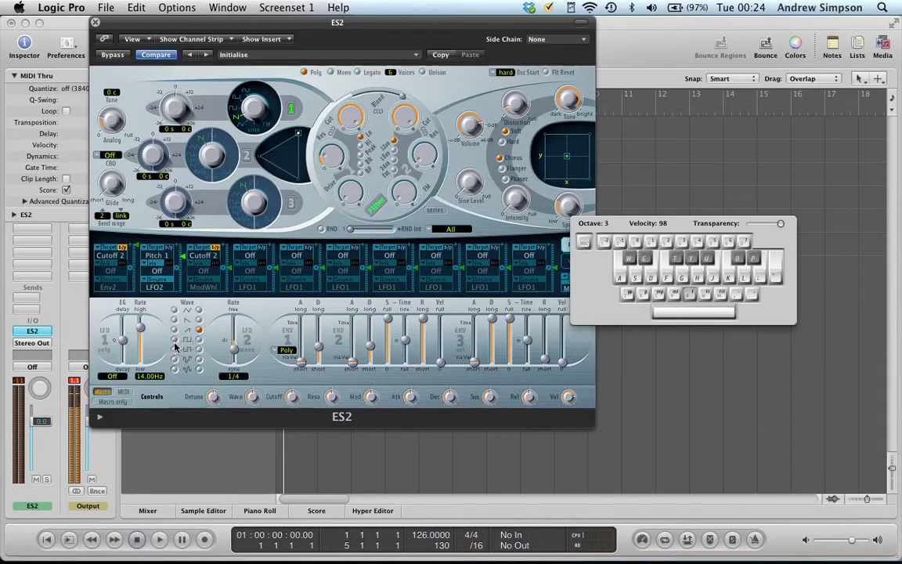
{"action": "key", "text": "a"}
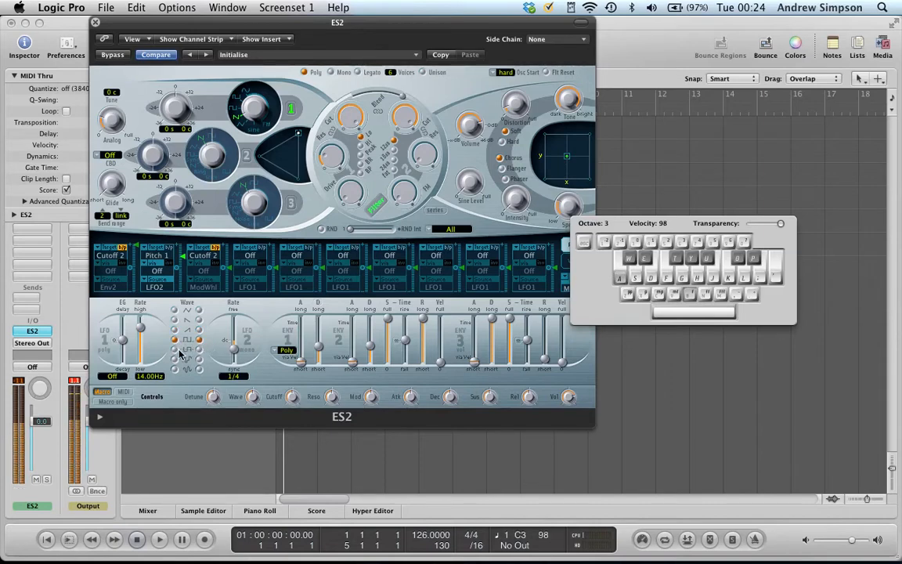
{"action": "left_click", "coordinate": [173, 349]}
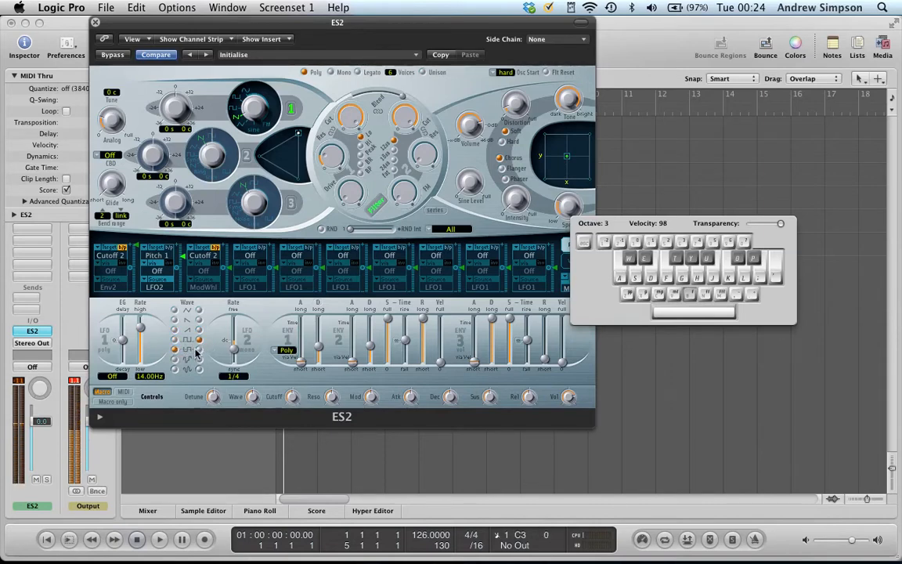
{"action": "left_click", "coordinate": [199, 350]}
{"action": "key", "text": "a"}
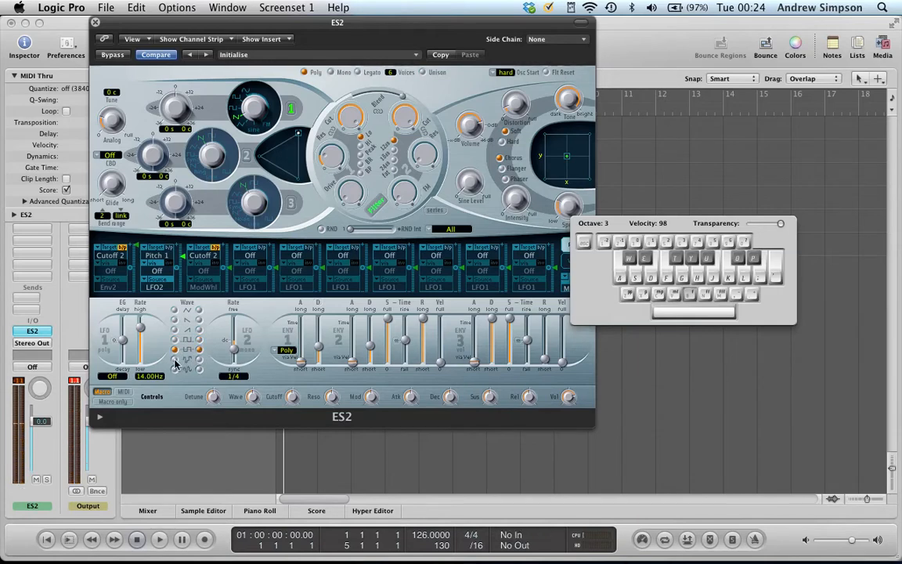
Step: Audition the stepped random waveform on both LFOs and set LFO 2's rate to 1/8
{"action": "left_click", "coordinate": [174, 360]}
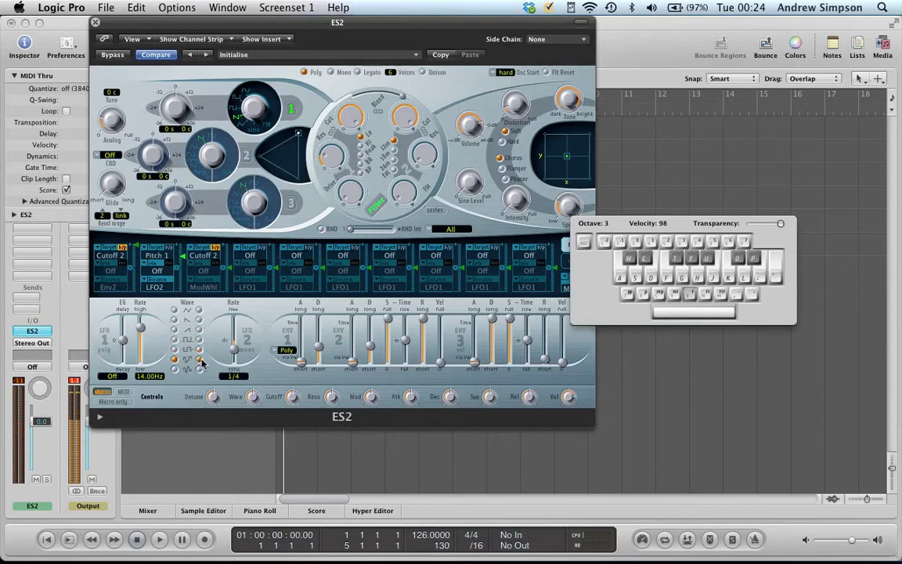
{"action": "key", "text": "a"}
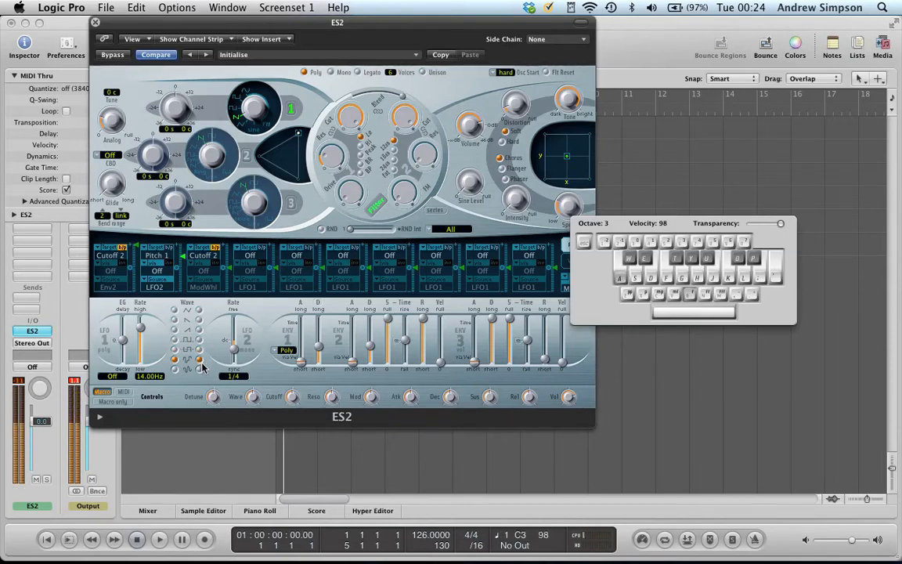
{"action": "left_click_drag", "start_coordinate": [233, 352], "coordinate": [234, 348]}
Step: Set both LFOs to the smoothed random waveform, the last in the list, and play a C3 test note
{"action": "left_click", "coordinate": [174, 368]}
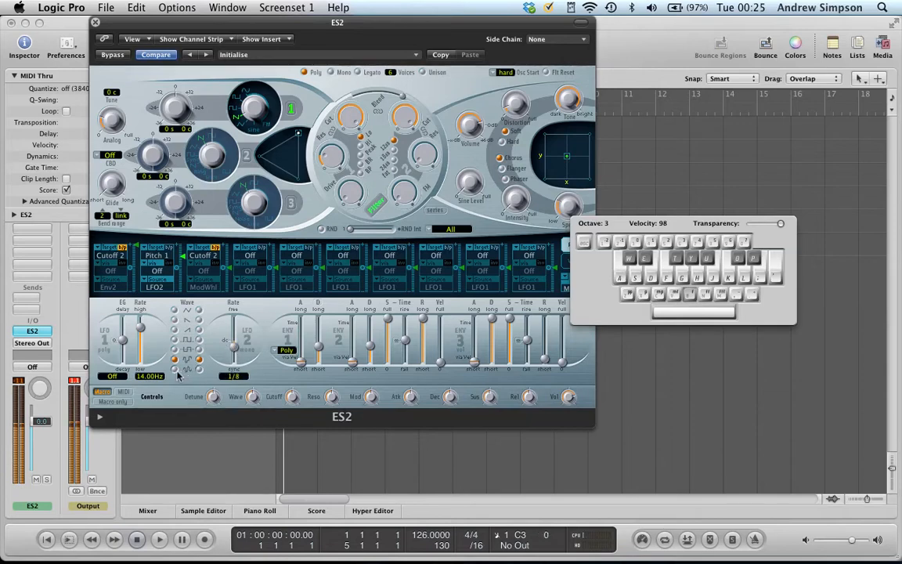
{"action": "left_click", "coordinate": [199, 368]}
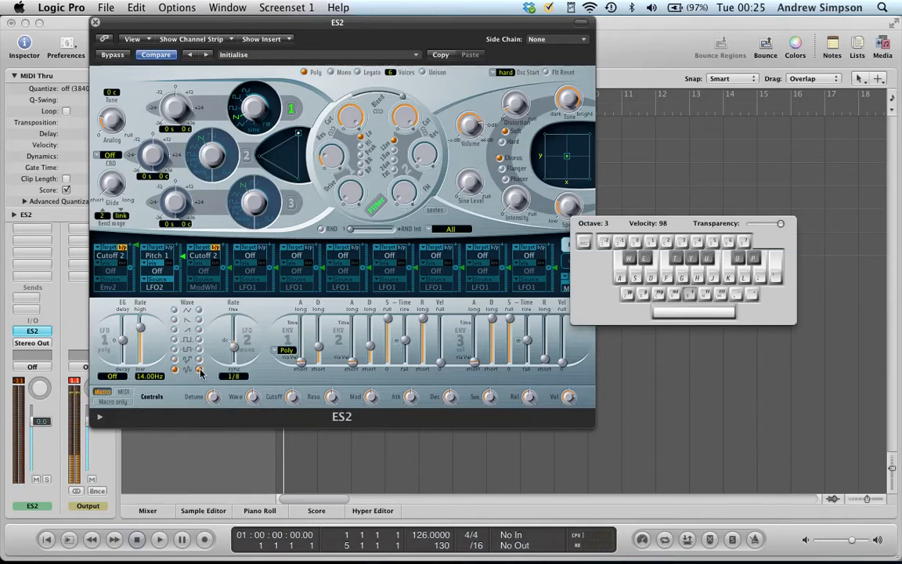
{"action": "key", "text": "a"}
Step: Close the ES2, open the ES1 synth on track 3 and move its window up
{"action": "left_click", "coordinate": [95, 22]}
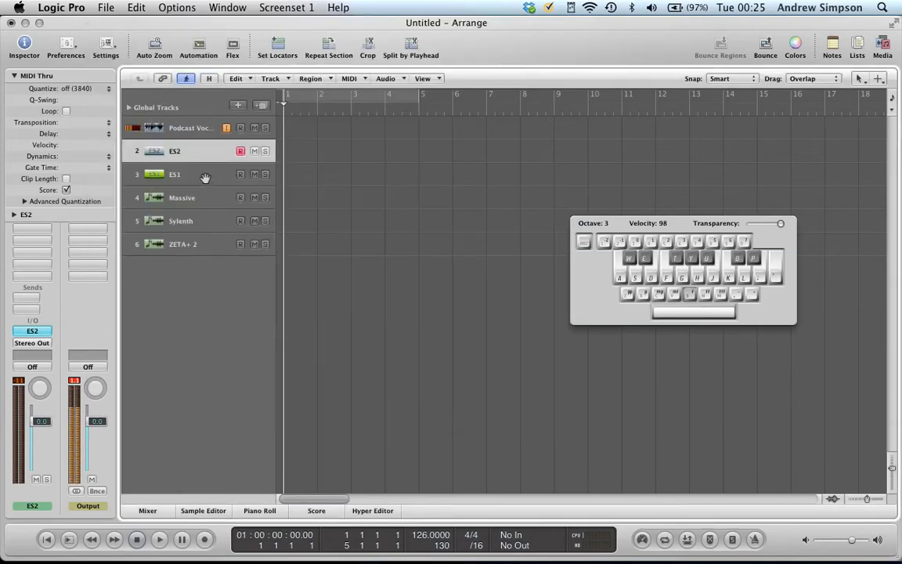
{"action": "left_click", "coordinate": [202, 175]}
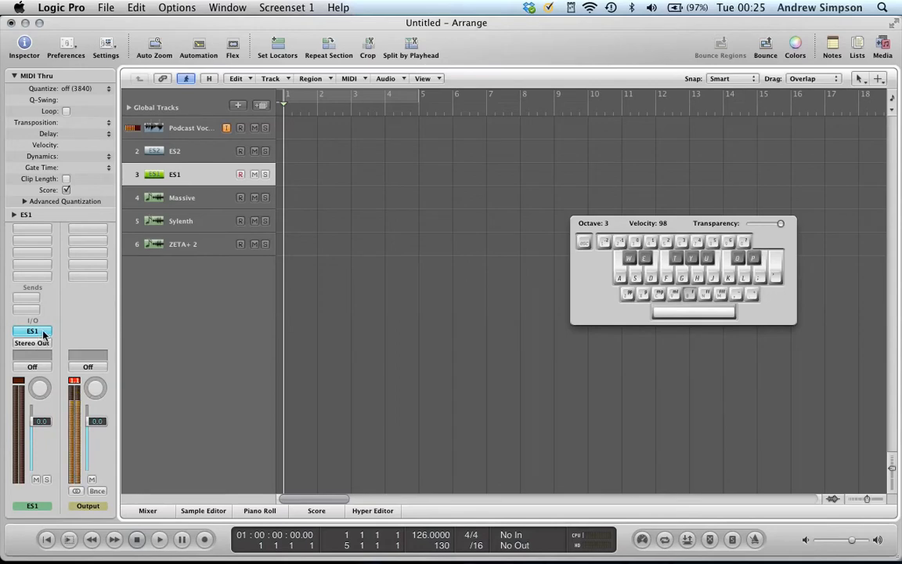
{"action": "left_click", "coordinate": [32, 330]}
{"action": "left_click_drag", "start_coordinate": [263, 65], "coordinate": [285, 29]}
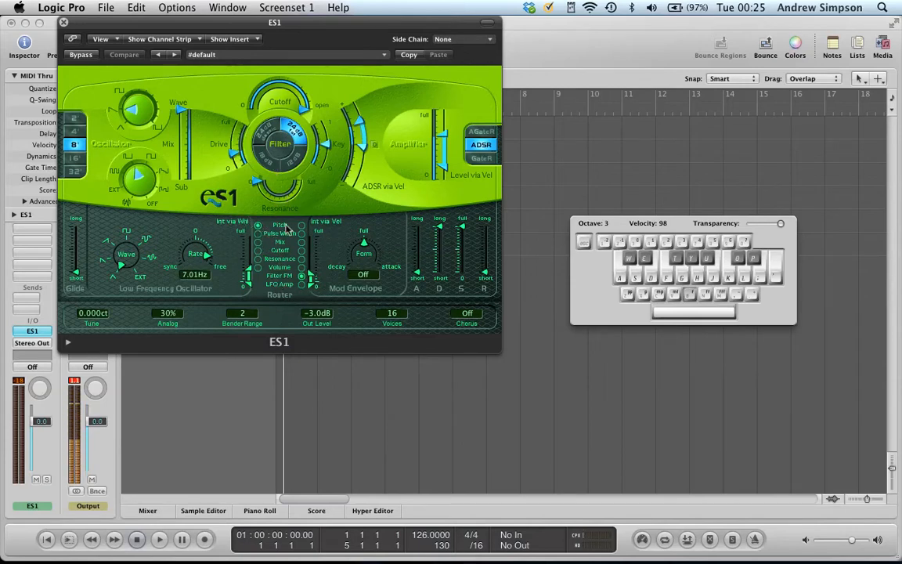
Step: Audition the ES1 LFO's pitch modulation at varying intensity with a C3 note, and repeat the test with the LFO routed to Cutoff
{"action": "key", "text": "a"}
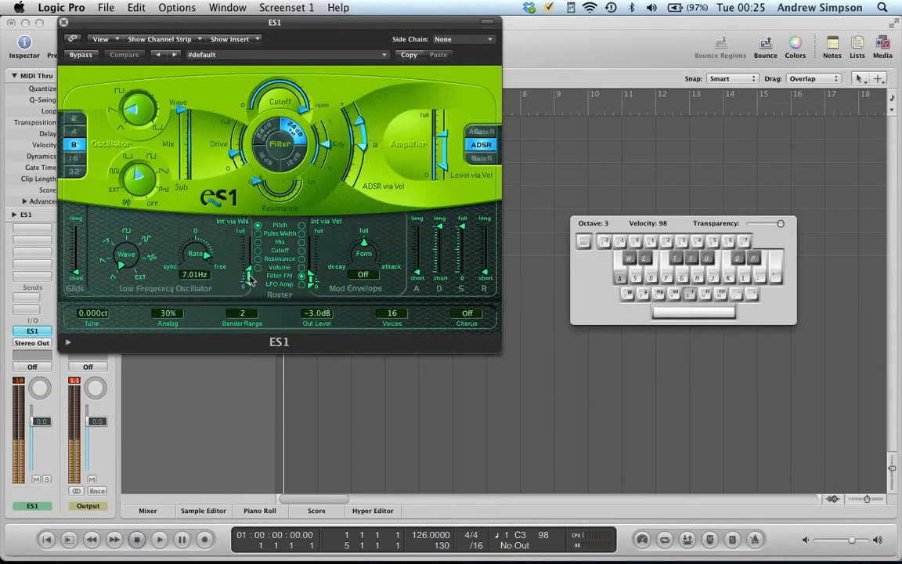
{"action": "left_click_drag", "start_coordinate": [249, 279], "coordinate": [251, 243]}
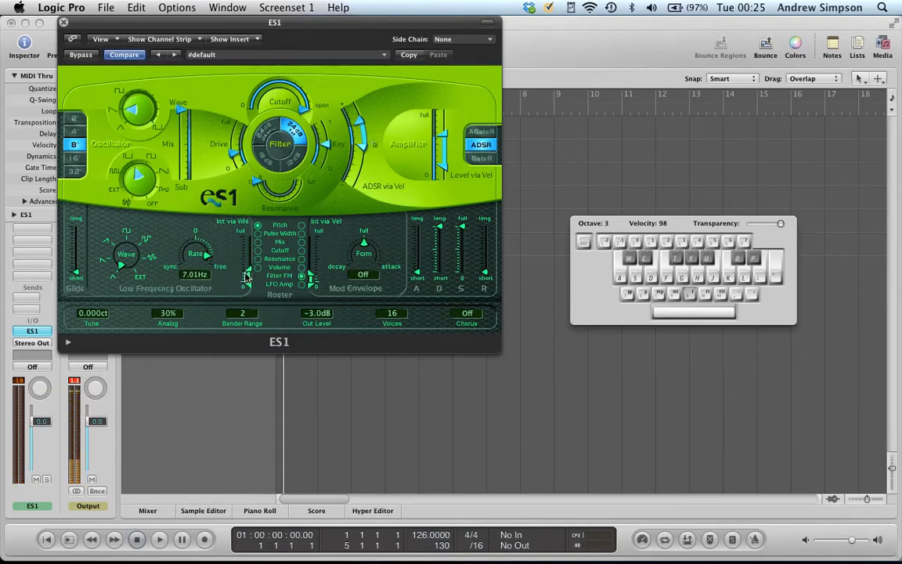
{"action": "left_click", "coordinate": [256, 250]}
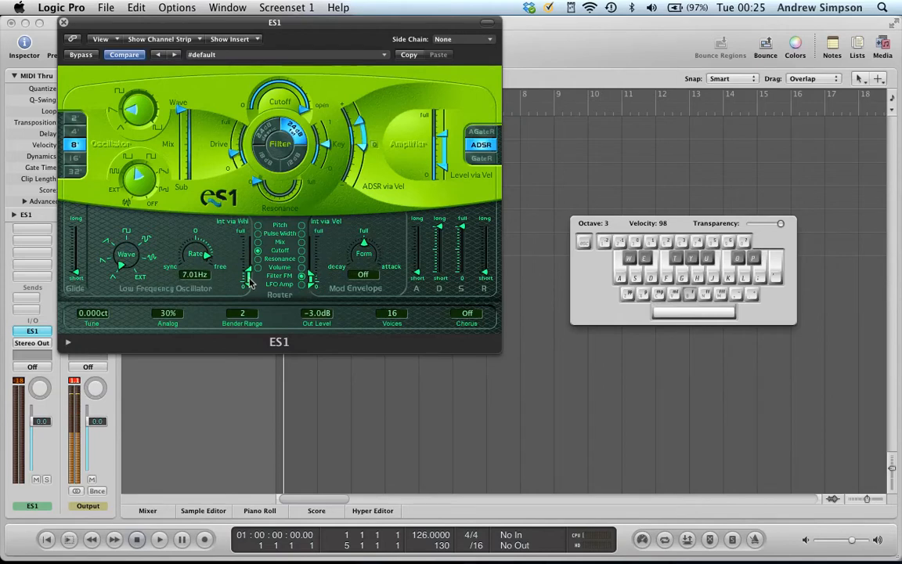
{"action": "key", "text": "a"}
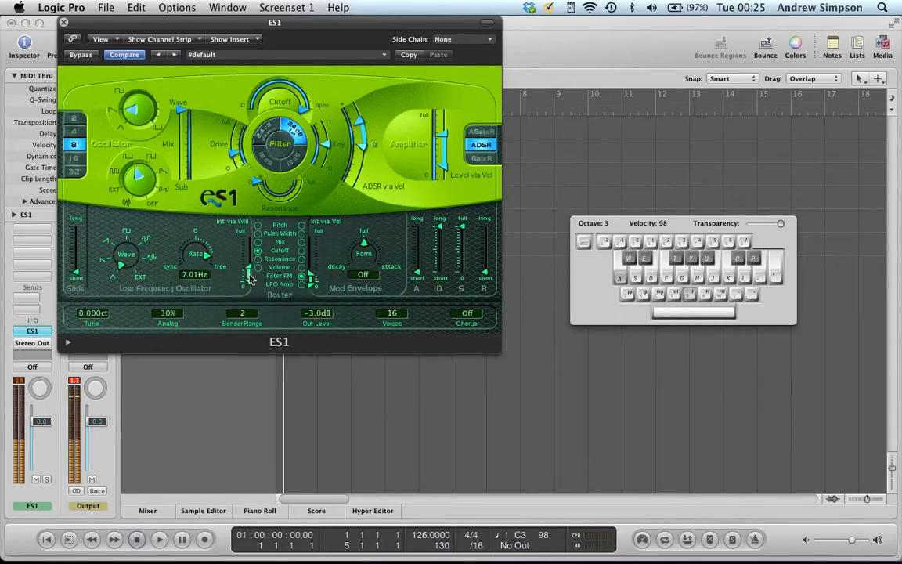
Step: Close the filter cutoff fully and sweep the LFO intensity up and back down to minimum while the note sounds
{"action": "left_click_drag", "start_coordinate": [301, 100], "coordinate": [234, 89]}
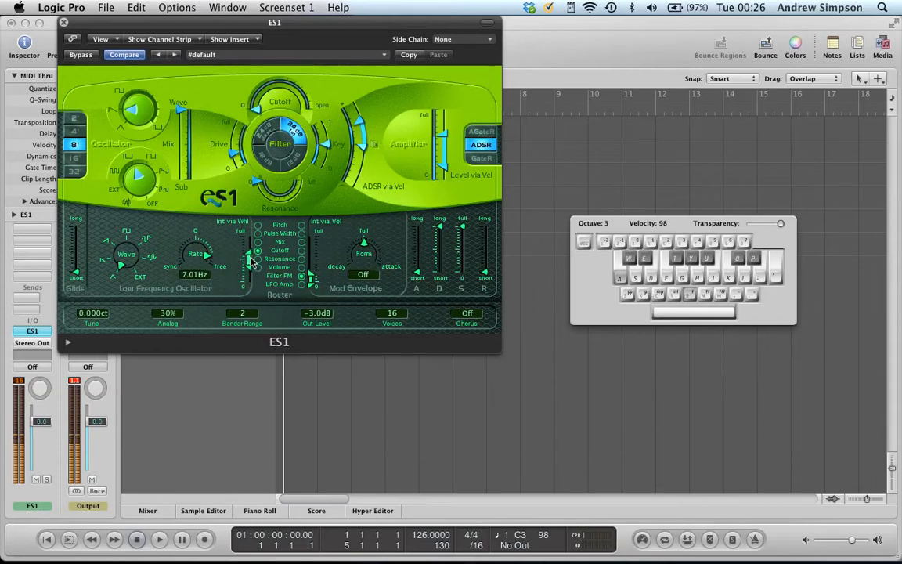
{"action": "left_click_drag", "start_coordinate": [252, 263], "coordinate": [251, 241]}
{"action": "left_click_drag", "start_coordinate": [251, 275], "coordinate": [252, 250]}
{"action": "left_click_drag", "start_coordinate": [249, 261], "coordinate": [248, 292]}
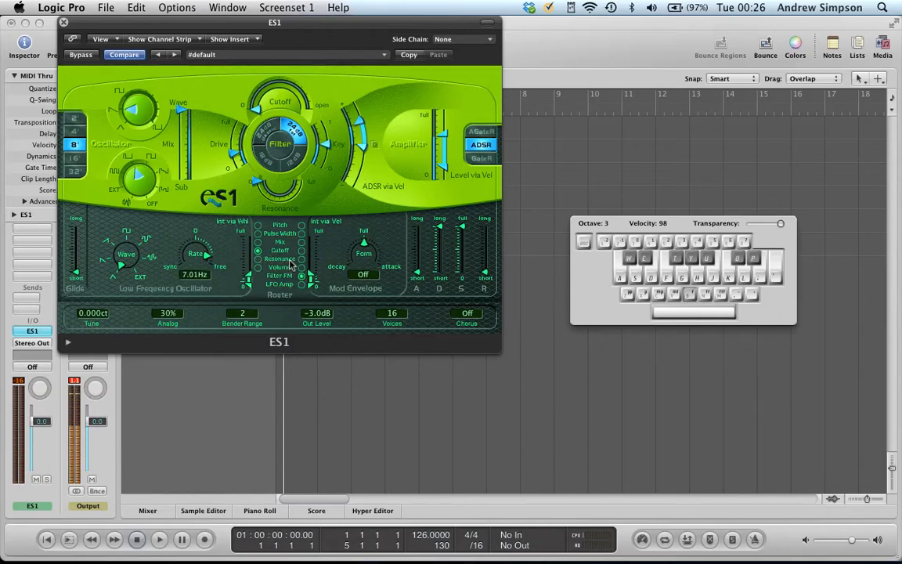
Step: Route the LFO to Volume, audition it at high intensity, raise the amplifier's Level via Vel range and return the intensity to zero
{"action": "left_click", "coordinate": [257, 267]}
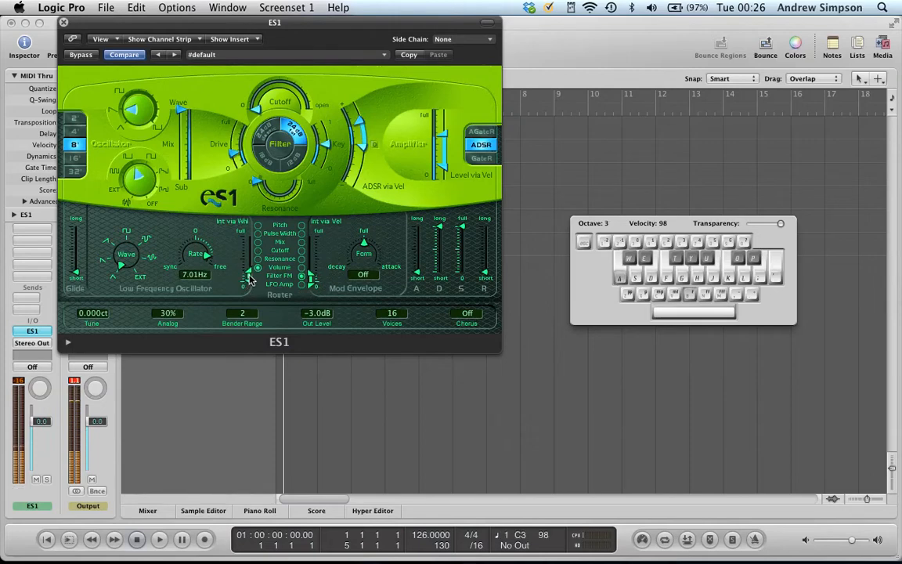
{"action": "left_click_drag", "start_coordinate": [250, 256], "coordinate": [252, 233]}
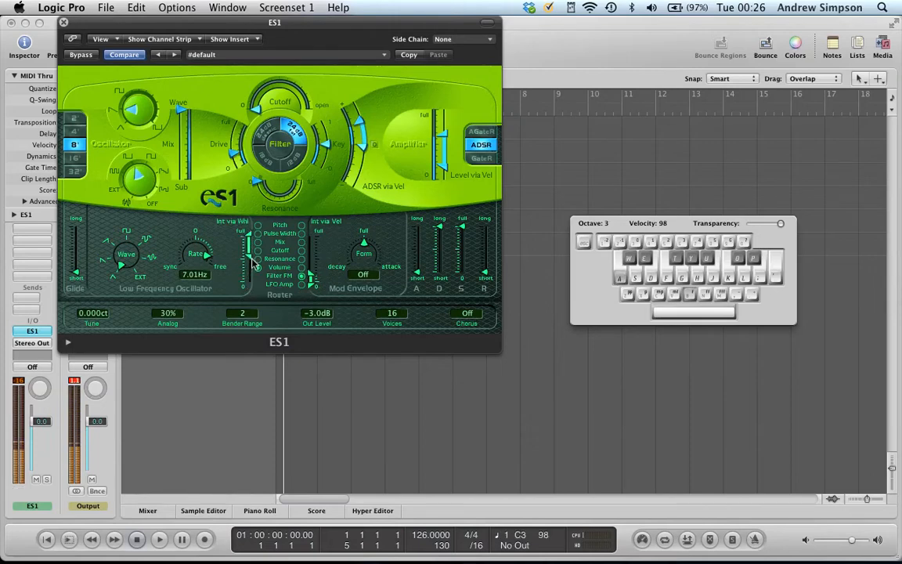
{"action": "left_click_drag", "start_coordinate": [253, 276], "coordinate": [250, 263]}
{"action": "left_click_drag", "start_coordinate": [445, 147], "coordinate": [442, 141]}
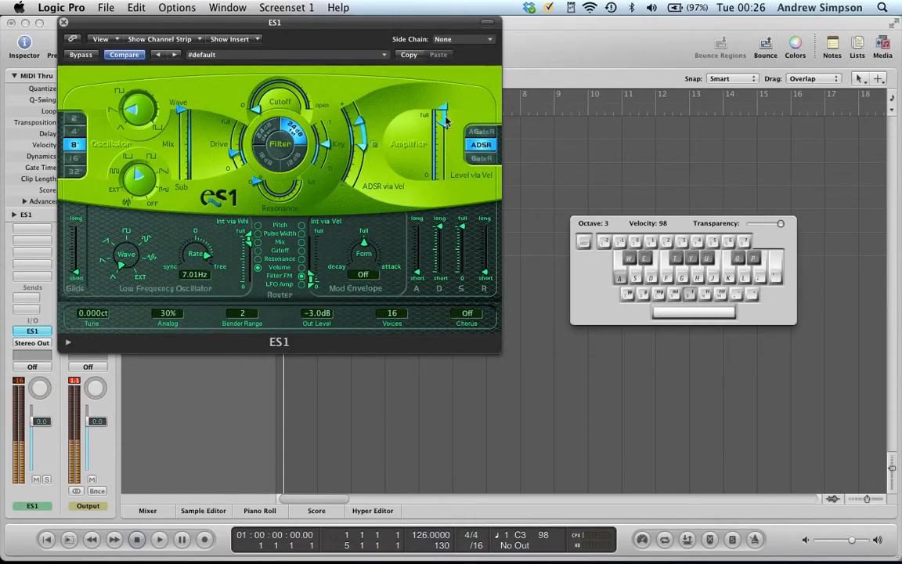
{"action": "left_click_drag", "start_coordinate": [253, 249], "coordinate": [252, 318]}
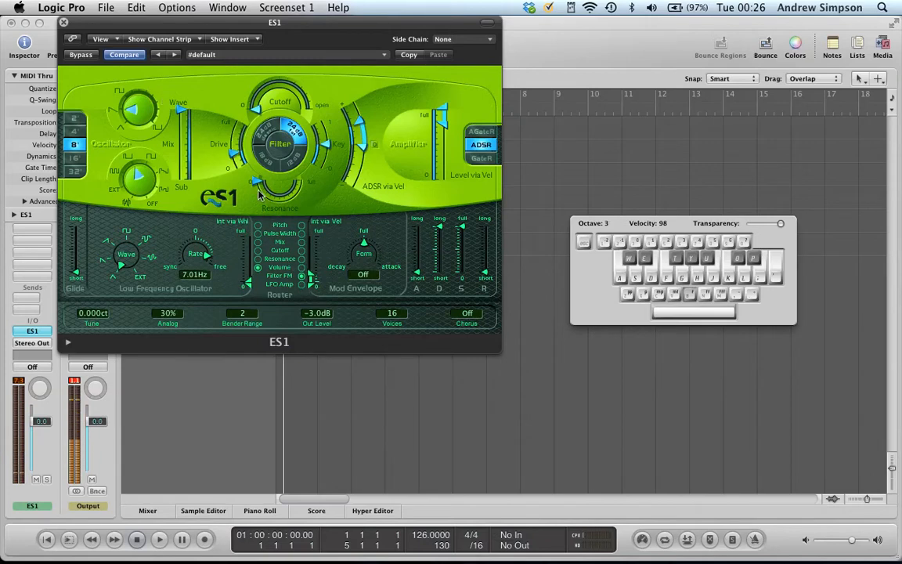
Step: Route the LFO to Resonance, raise its intensity to full and play a C3 note with resonance at maximum
{"action": "left_click", "coordinate": [257, 259]}
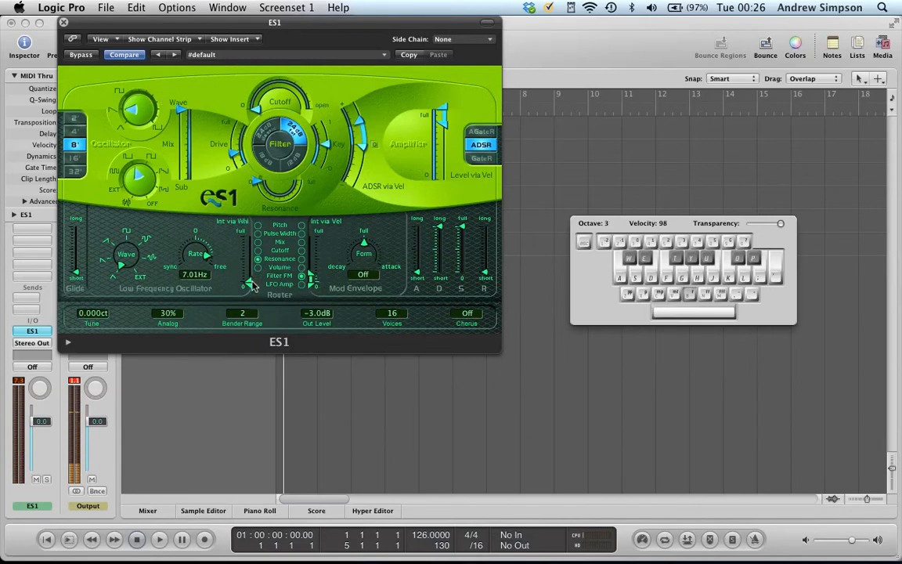
{"action": "left_click_drag", "start_coordinate": [251, 282], "coordinate": [255, 233]}
{"action": "key", "text": "a"}
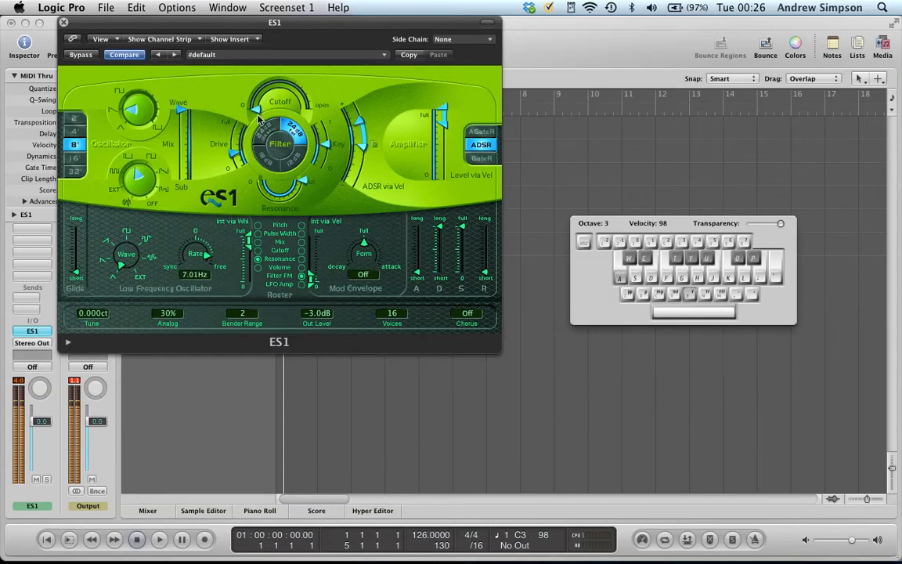
Step: Open the filter cutoff about halfway, lower the LFO intensity and bring resonance back to about its midpoint
{"action": "left_click_drag", "start_coordinate": [261, 100], "coordinate": [278, 85]}
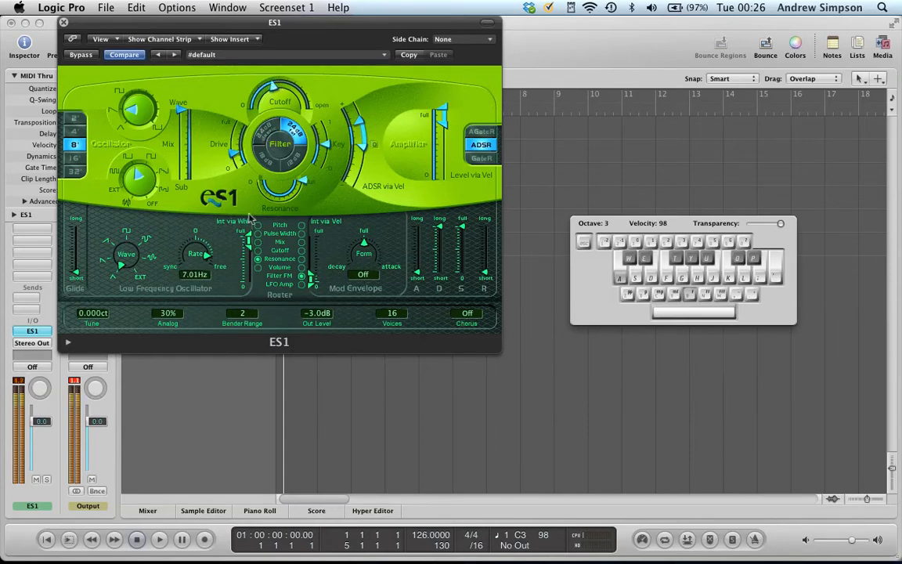
{"action": "left_click_drag", "start_coordinate": [249, 249], "coordinate": [250, 280]}
{"action": "left_click_drag", "start_coordinate": [305, 190], "coordinate": [292, 201]}
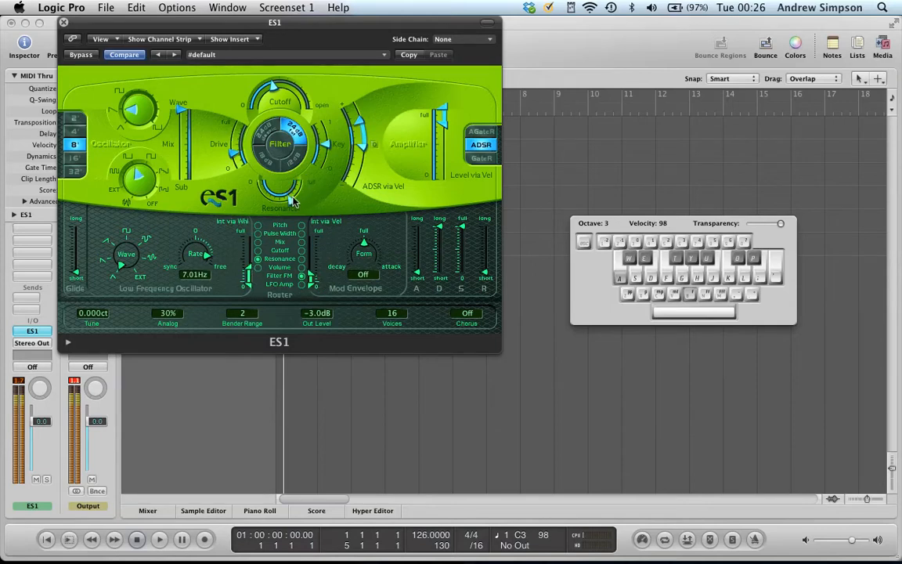
{"action": "mouse_move", "coordinate": [250, 274]}
{"action": "left_mouse_down"}
{"action": "mouse_move", "coordinate": [255, 250]}
{"action": "mouse_move", "coordinate": [252, 276]}
{"action": "left_mouse_up"}
{"action": "left_click", "coordinate": [258, 257]}
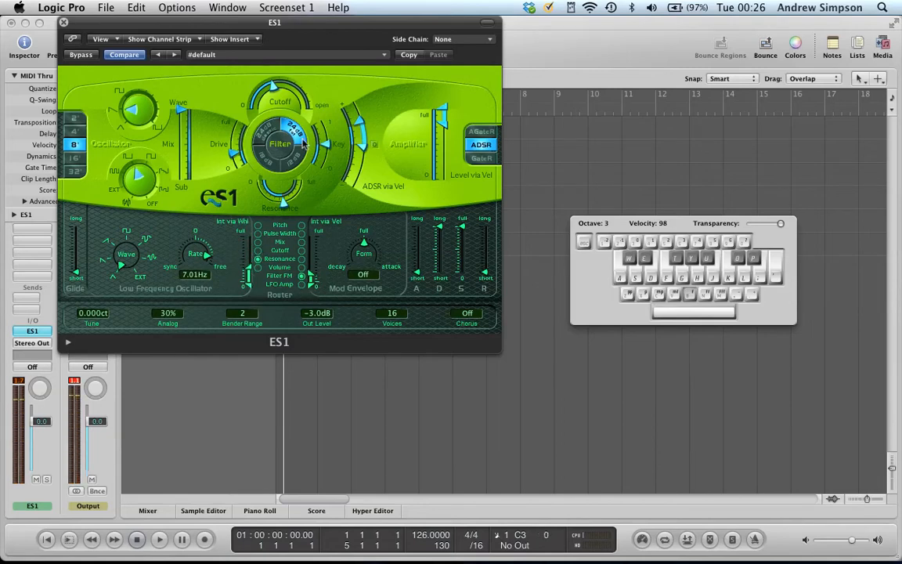
Step: Close the ES1, open Massive on the next track and arrange its window and the on-screen keyboard side by side
{"action": "left_click", "coordinate": [64, 22]}
{"action": "left_click", "coordinate": [188, 197]}
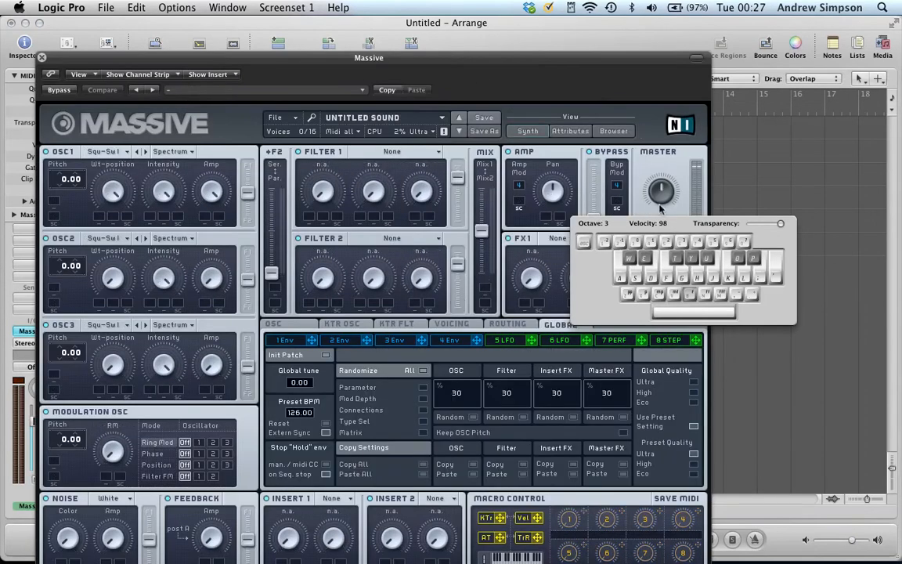
{"action": "left_click_drag", "start_coordinate": [648, 230], "coordinate": [714, 213]}
{"action": "left_click_drag", "start_coordinate": [386, 73], "coordinate": [365, 14]}
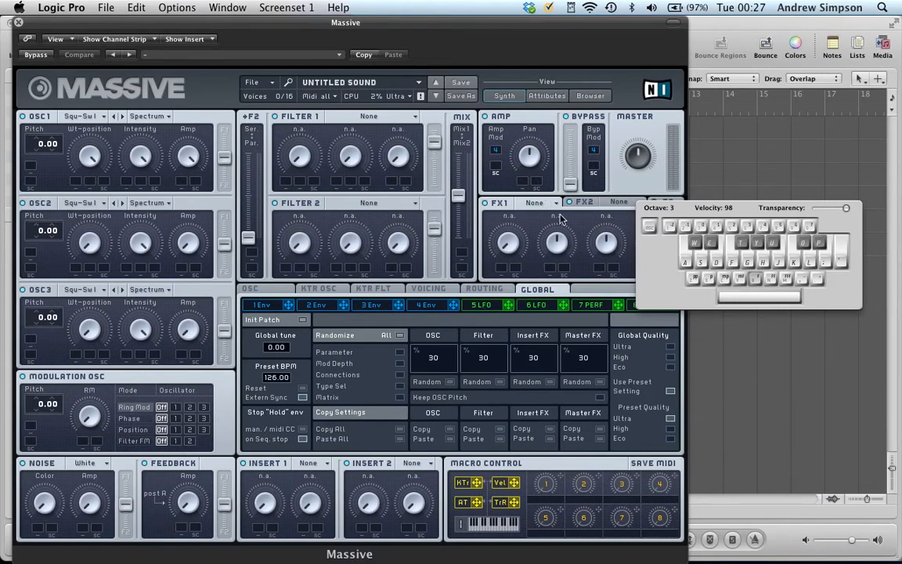
{"action": "left_click_drag", "start_coordinate": [708, 216], "coordinate": [732, 202]}
Step: Show Massive's LFO 5 settings and route OSC1 fully to Filter 1
{"action": "left_click", "coordinate": [481, 305]}
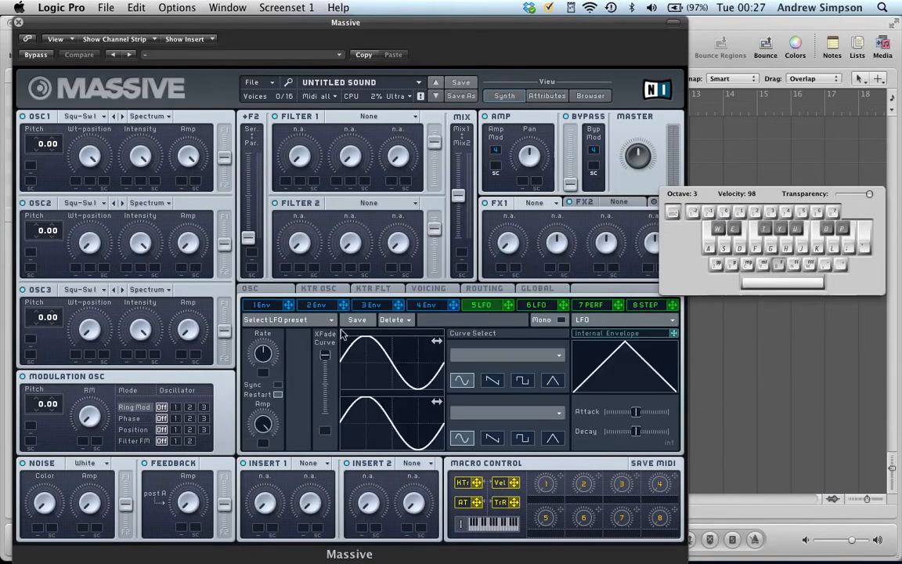
{"action": "left_click_drag", "start_coordinate": [180, 23], "coordinate": [200, 22]}
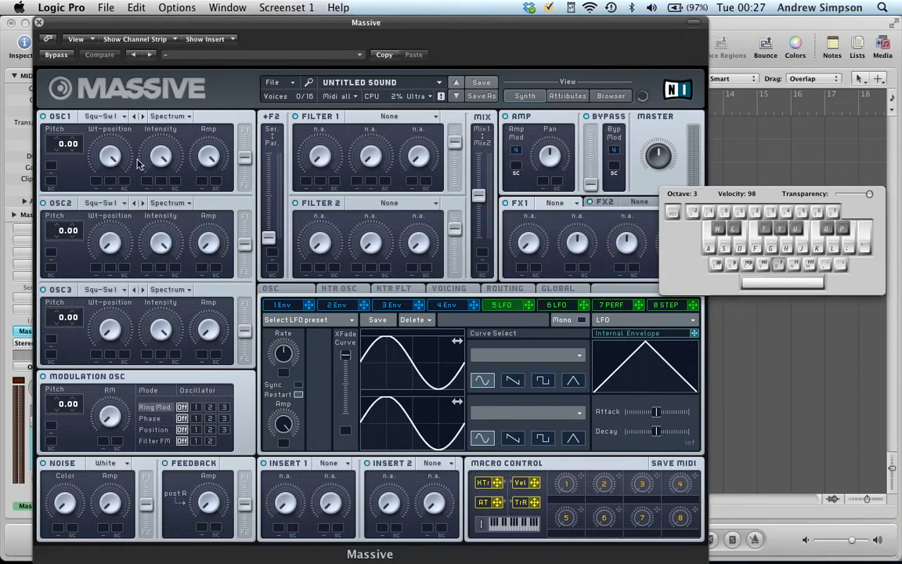
{"action": "left_click_drag", "start_coordinate": [242, 157], "coordinate": [240, 108]}
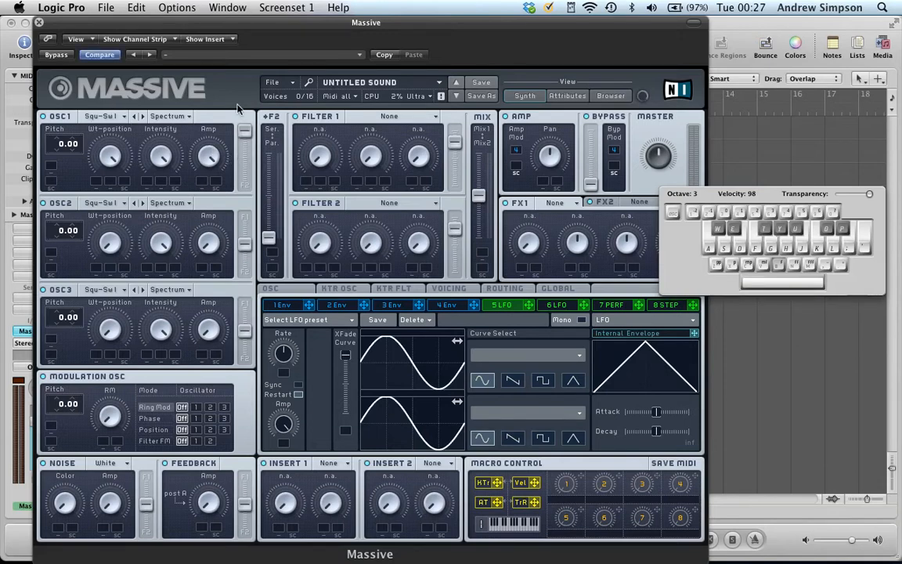
Step: Assign LFO 5 to OSC1's pitch with a modulation amount of -12.00
{"action": "left_click", "coordinate": [456, 306]}
{"action": "left_click", "coordinate": [508, 305]}
{"action": "left_click_drag", "start_coordinate": [536, 307], "coordinate": [44, 173]}
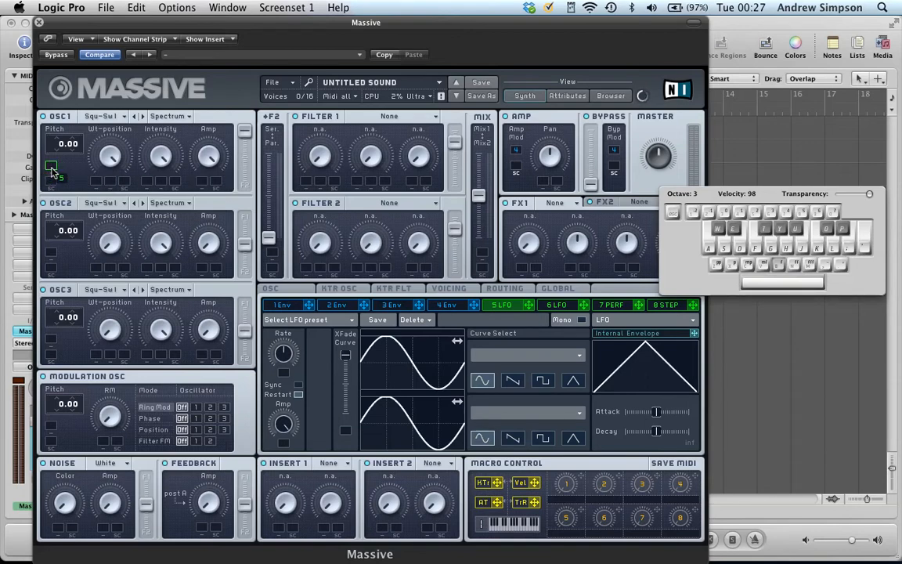
{"action": "left_click", "coordinate": [52, 168]}
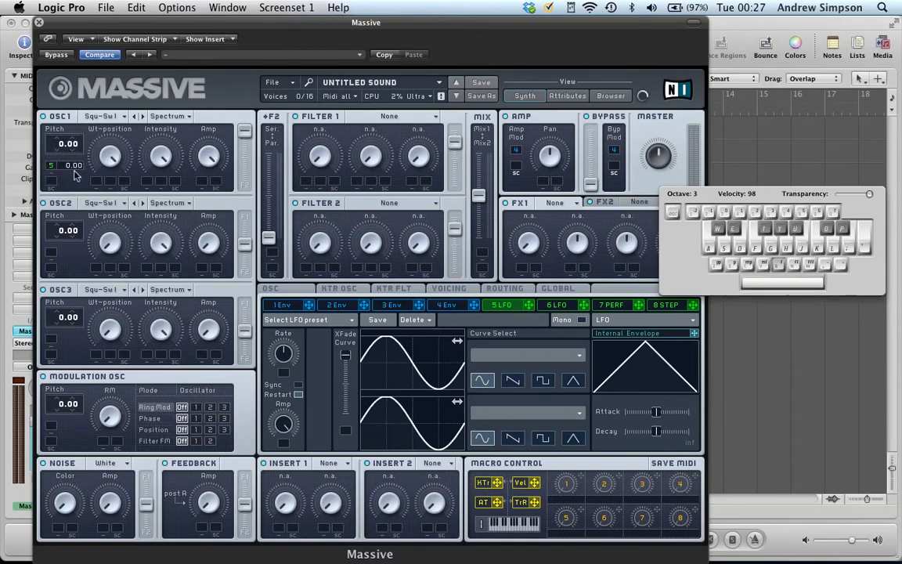
{"action": "left_click_drag", "start_coordinate": [67, 174], "coordinate": [69, 187]}
{"action": "left_click_drag", "start_coordinate": [454, 29], "coordinate": [421, 23]}
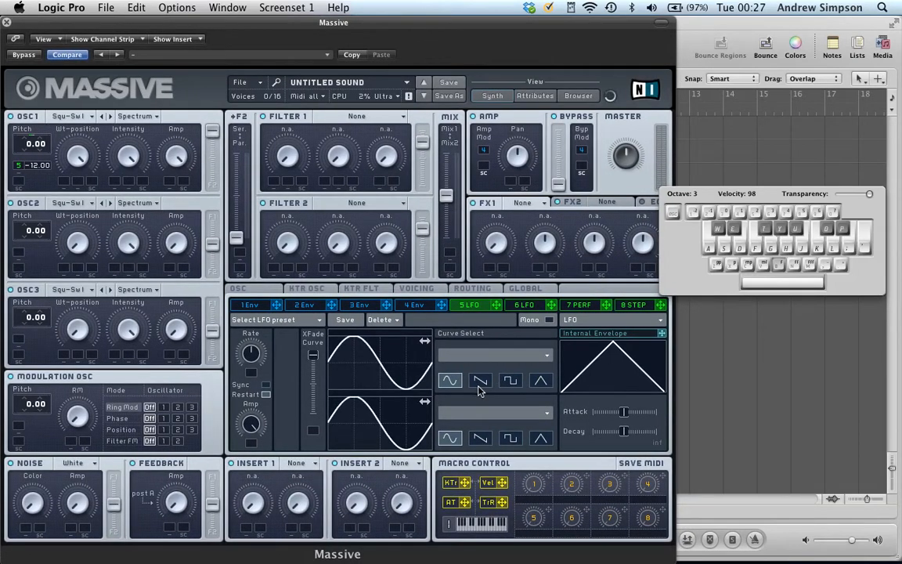
Step: Set LFO 5's upper curve to sawtooth and switch on Sync, playing a C3 test note for each
{"action": "left_click", "coordinate": [480, 382]}
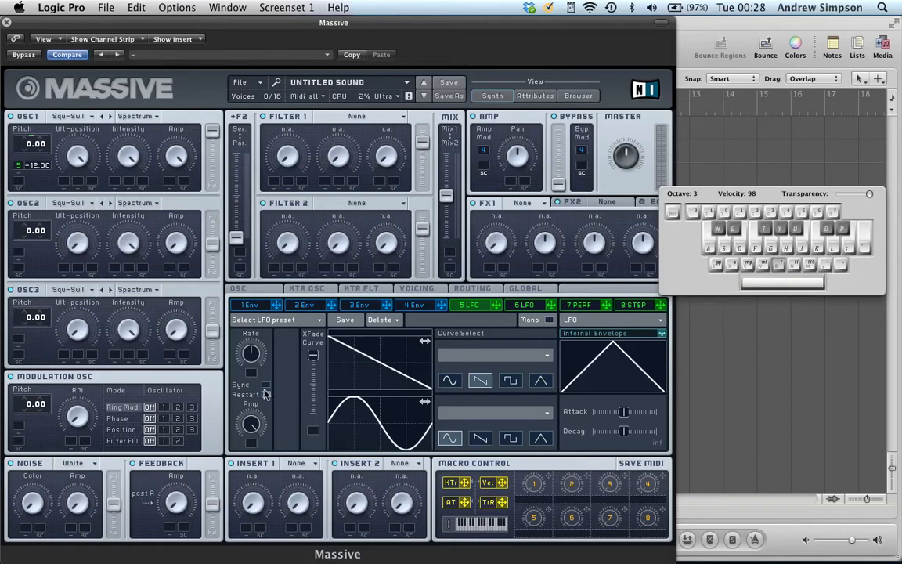
{"action": "key", "text": "a"}
{"action": "left_click", "coordinate": [265, 384]}
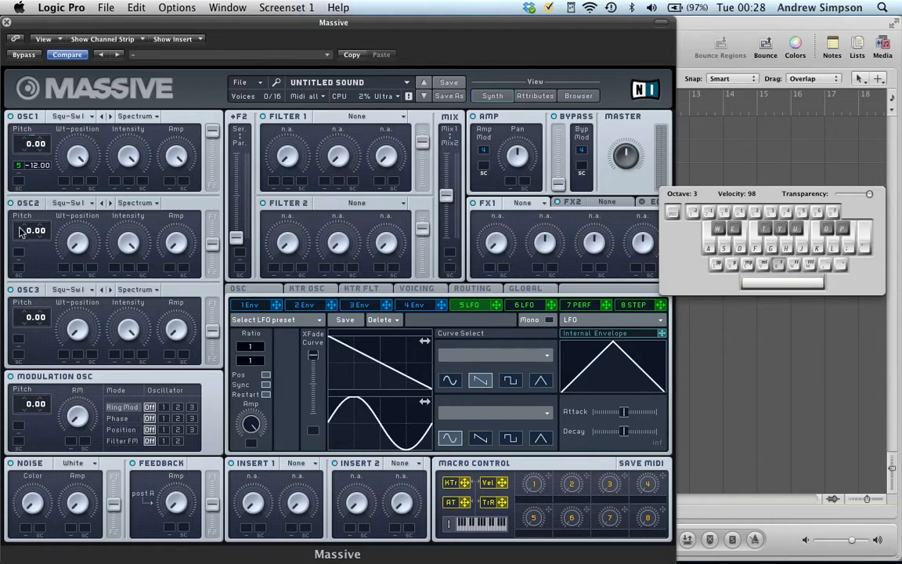
{"action": "key", "text": "a"}
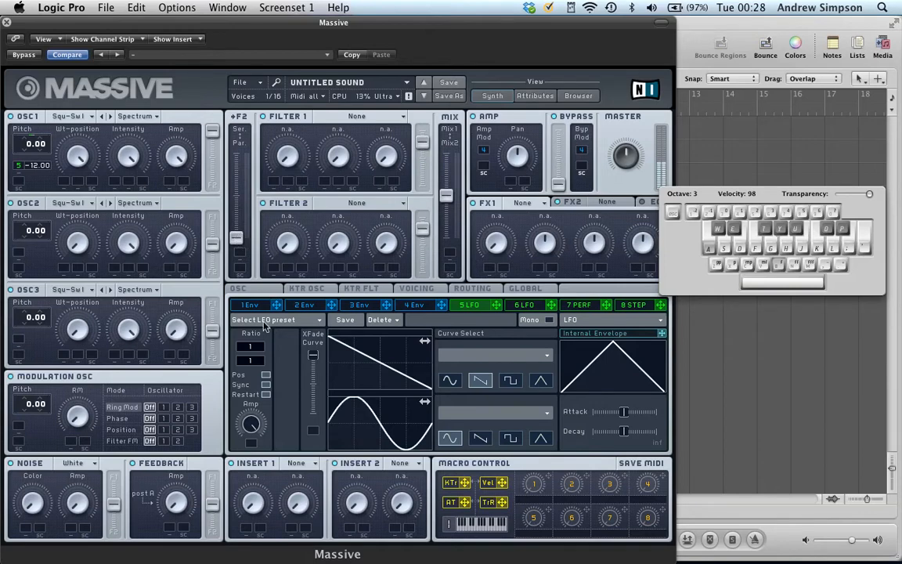
Step: Audition LFO 5's synced rate with a C3 note at a ratio of 1/2 and at 3/8
{"action": "left_click_drag", "start_coordinate": [259, 365], "coordinate": [261, 362]}
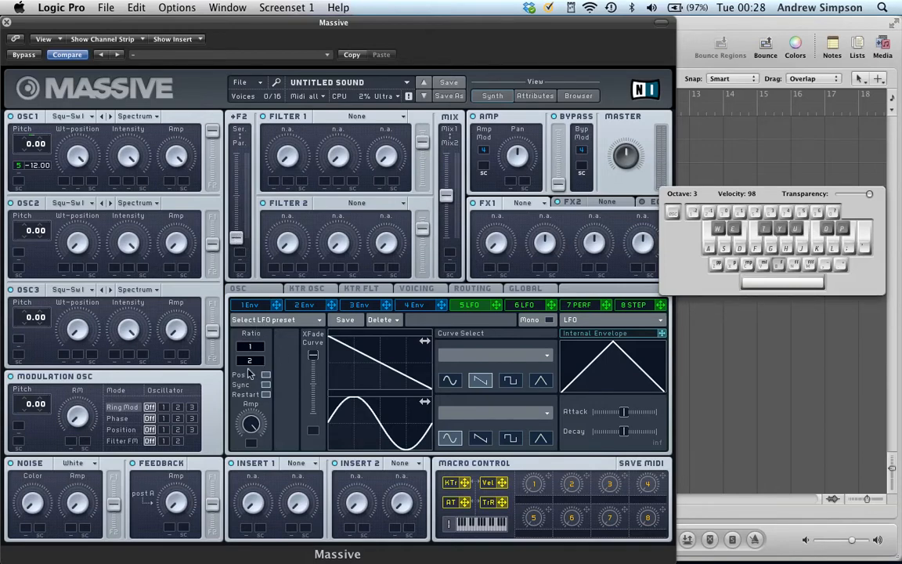
{"action": "key", "text": "a"}
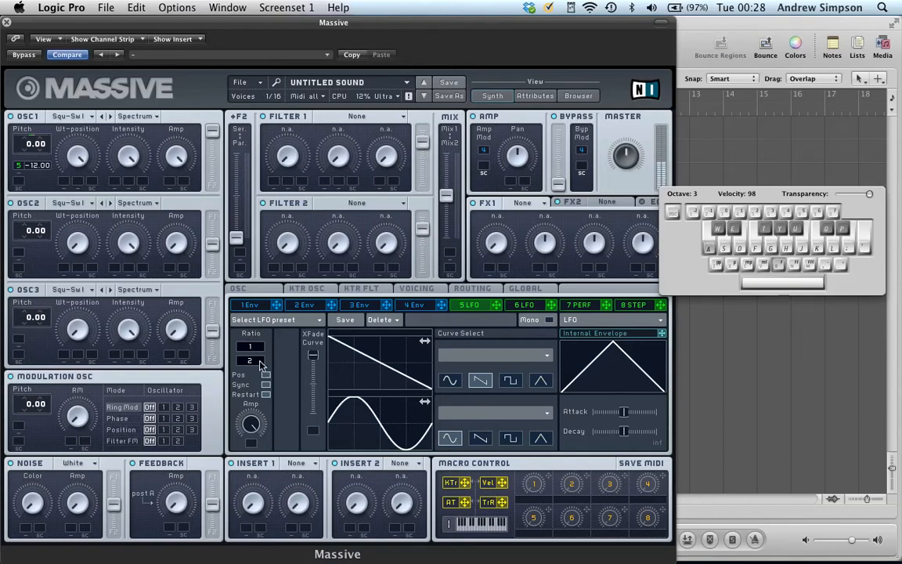
{"action": "left_click_drag", "start_coordinate": [260, 364], "coordinate": [260, 360]}
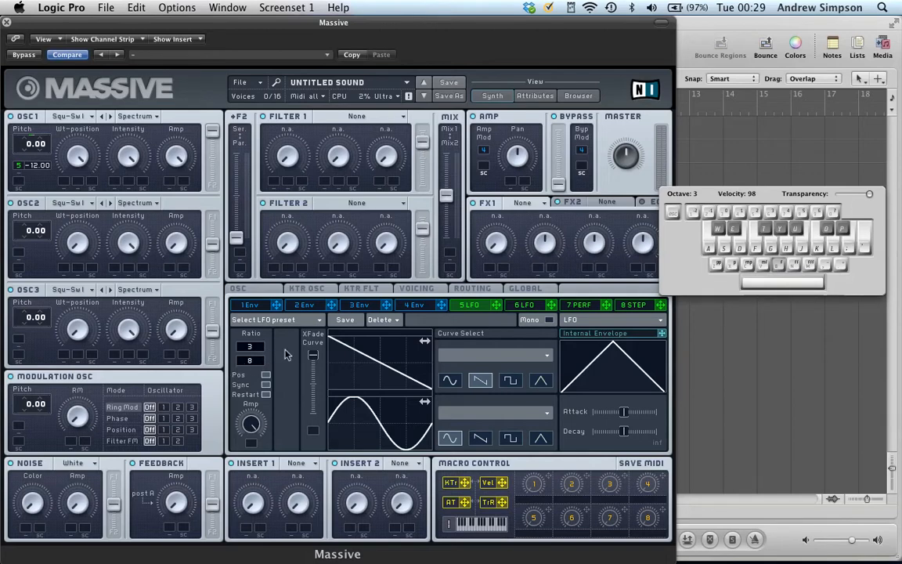
{"action": "key", "text": "a"}
Step: Reset LFO 5's ratio to 1/1, turn off Restart and audition it with repeated C3 notes
{"action": "left_click_drag", "start_coordinate": [258, 363], "coordinate": [258, 385]}
{"action": "left_click_drag", "start_coordinate": [259, 344], "coordinate": [259, 365]}
{"action": "left_click_drag", "start_coordinate": [206, 22], "coordinate": [232, 22]}
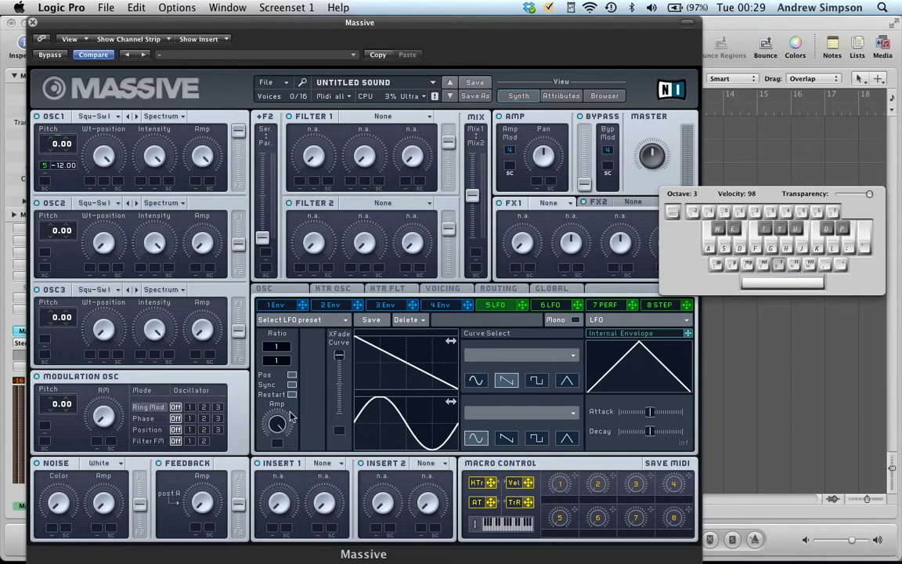
{"action": "left_click_drag", "start_coordinate": [395, 18], "coordinate": [369, 20]}
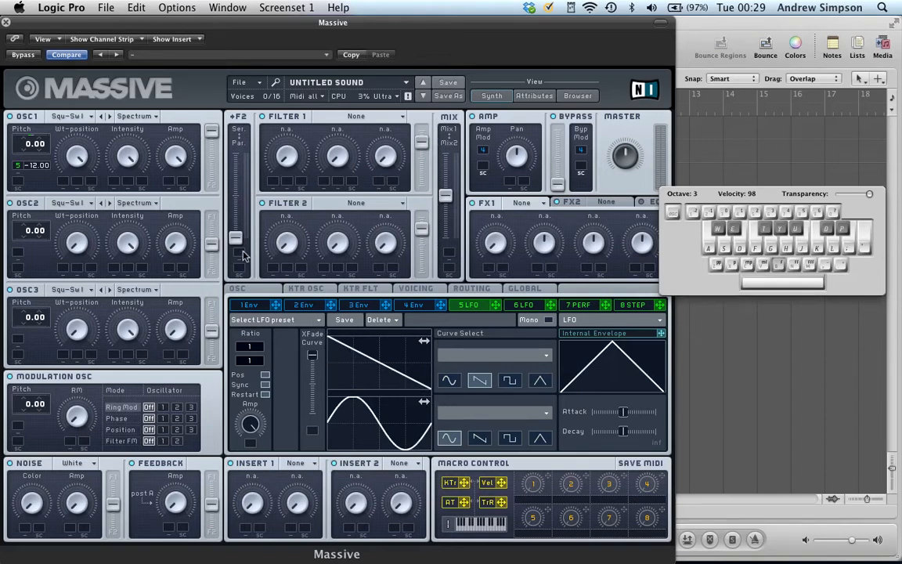
{"action": "key", "text": "a"}
{"action": "key", "text": "a"}
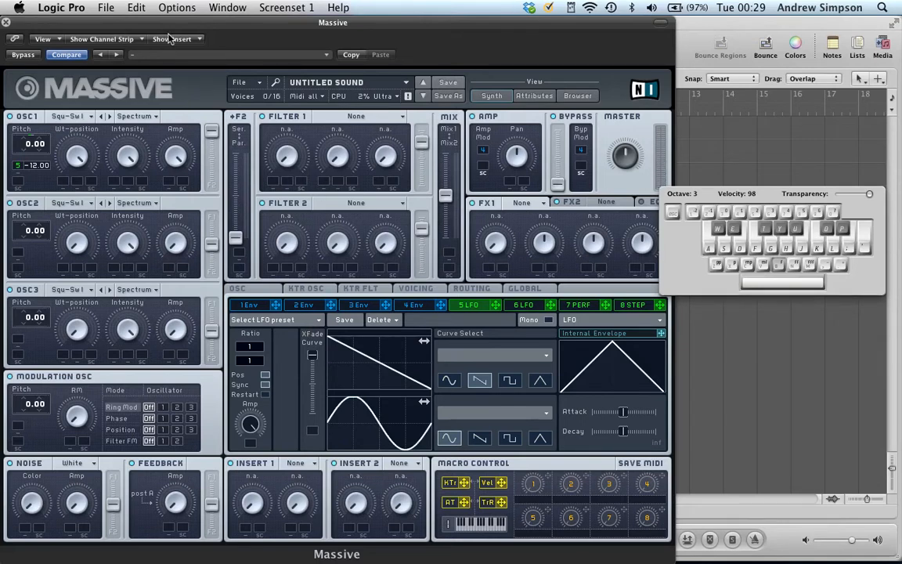
Step: Close Massive, open Sylenth1 on the following track and move its window up
{"action": "left_click_drag", "start_coordinate": [151, 22], "coordinate": [267, 22]}
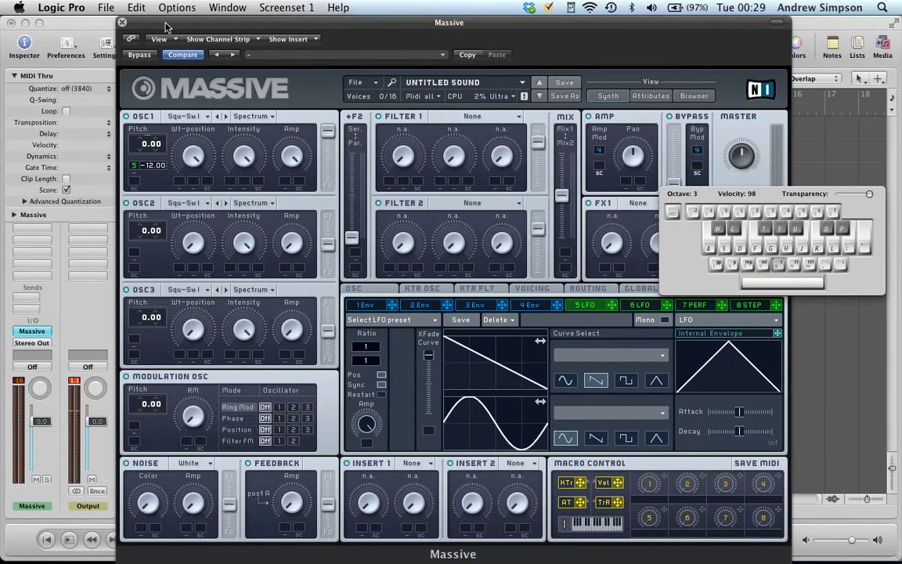
{"action": "left_click", "coordinate": [122, 22]}
{"action": "left_click", "coordinate": [188, 221]}
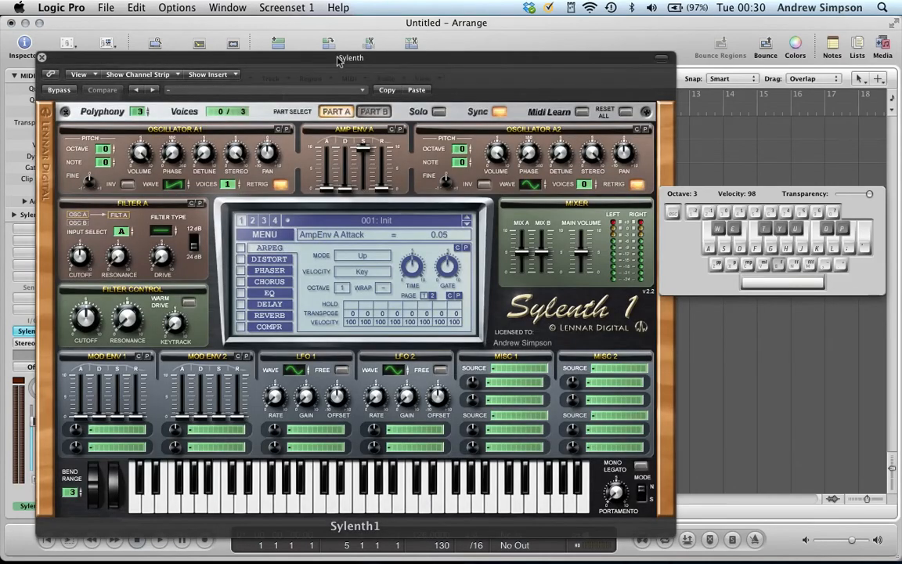
{"action": "left_click_drag", "start_coordinate": [301, 82], "coordinate": [316, 3]}
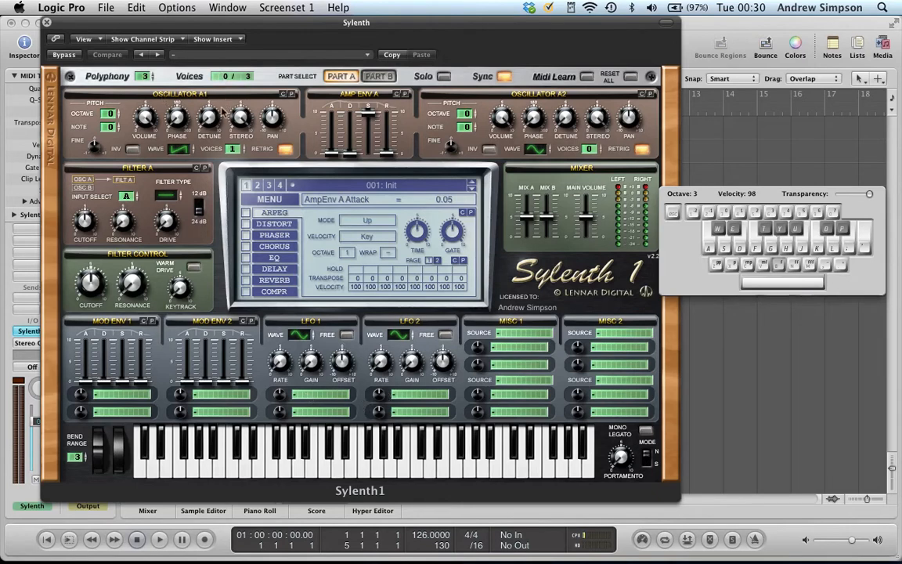
Step: Route LFO 1 to Pitch AB and set its modulation amount to 2.00
{"action": "left_click", "coordinate": [321, 394]}
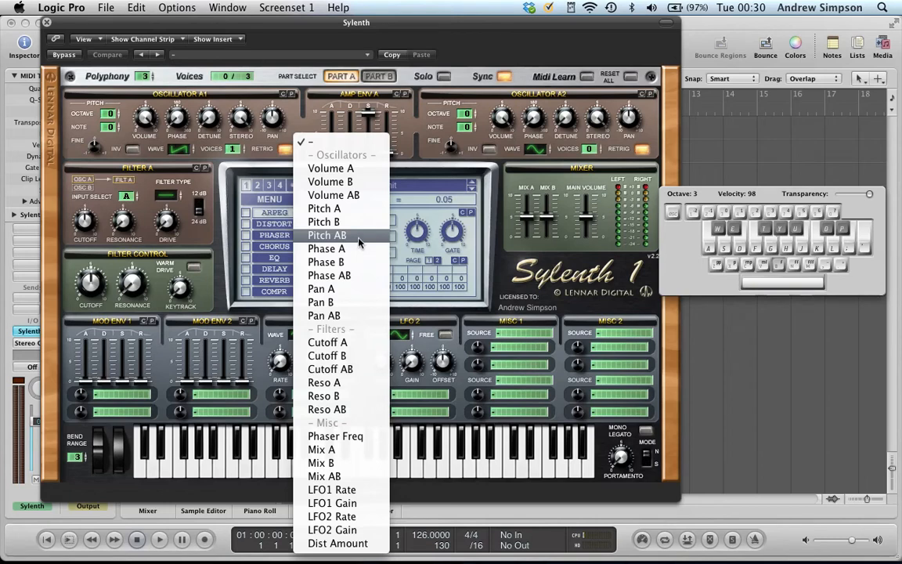
{"action": "left_click", "coordinate": [327, 235]}
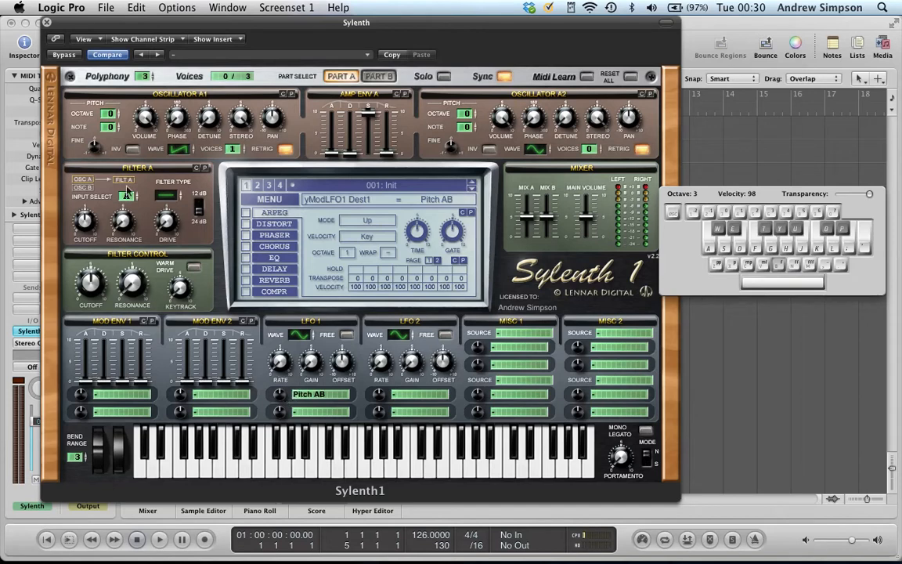
{"action": "left_click_drag", "start_coordinate": [280, 401], "coordinate": [280, 405]}
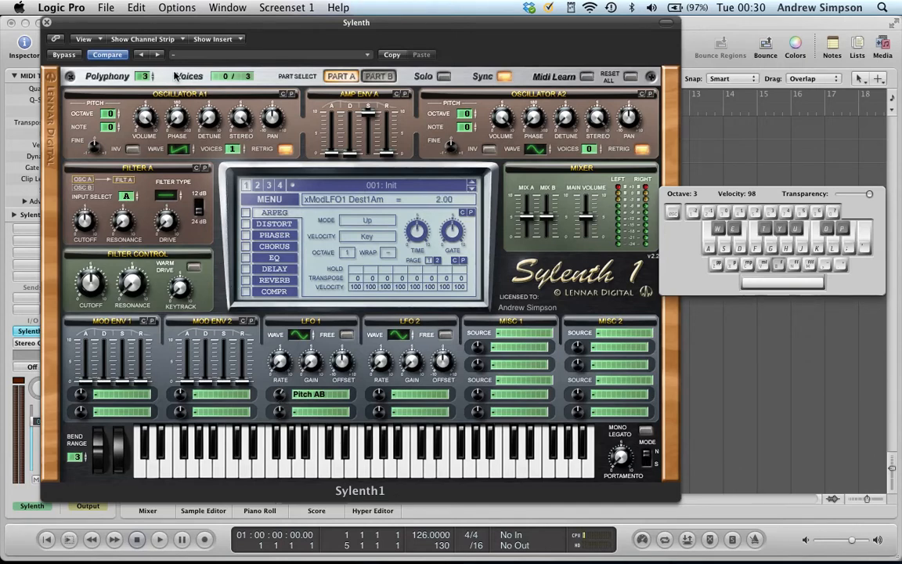
Step: Sweep LFO 1's Pitch AB amount up and down and try its rate at 1/2
{"action": "left_click_drag", "start_coordinate": [295, 407], "coordinate": [277, 306]}
{"action": "left_click_drag", "start_coordinate": [279, 397], "coordinate": [283, 470]}
{"action": "left_click_drag", "start_coordinate": [288, 393], "coordinate": [266, 374]}
{"action": "left_click", "coordinate": [283, 362]}
{"action": "left_click_drag", "start_coordinate": [289, 337], "coordinate": [271, 307]}
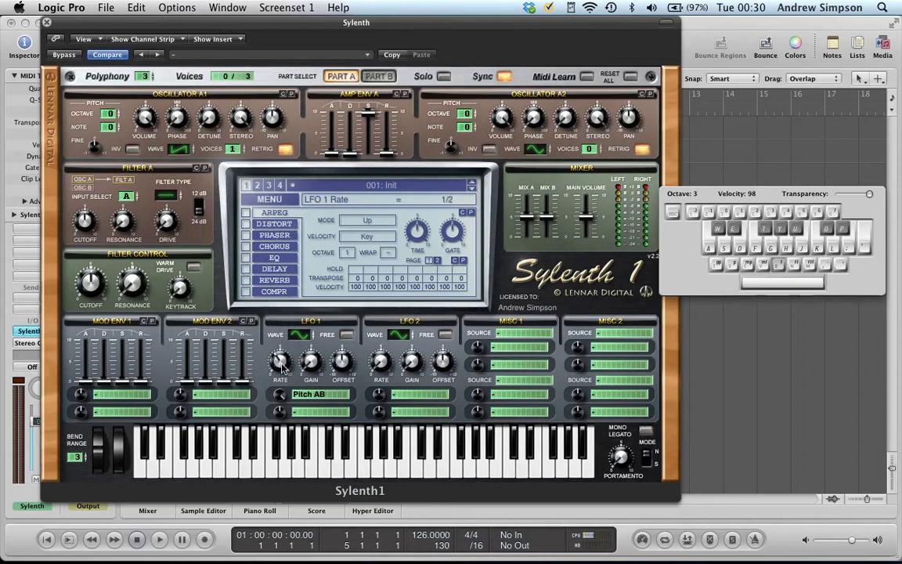
{"action": "left_click_drag", "start_coordinate": [282, 368], "coordinate": [283, 371]}
Step: Drop LFO 1's gain to 0.00, raise it, and bring it down to about 2.57
{"action": "left_click_drag", "start_coordinate": [311, 340], "coordinate": [356, 543]}
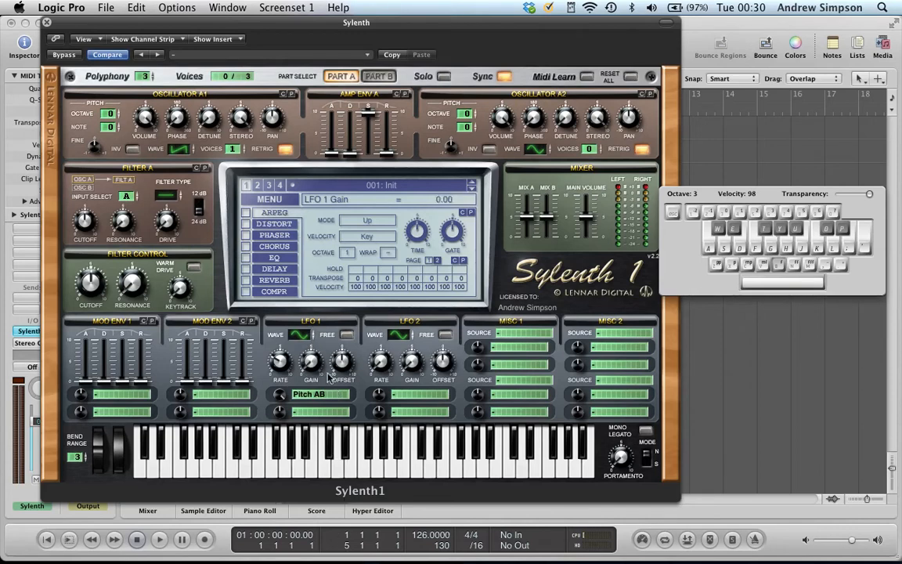
{"action": "left_click_drag", "start_coordinate": [314, 369], "coordinate": [319, 154]}
{"action": "left_click_drag", "start_coordinate": [310, 365], "coordinate": [339, 501]}
Step: Reopen Massive on the preceding track, shift the phase of LFO 5's lower sine curve, close Massive and return to Sylenth1
{"action": "left_click_drag", "start_coordinate": [227, 20], "coordinate": [495, 6]}
{"action": "left_click", "coordinate": [168, 196]}
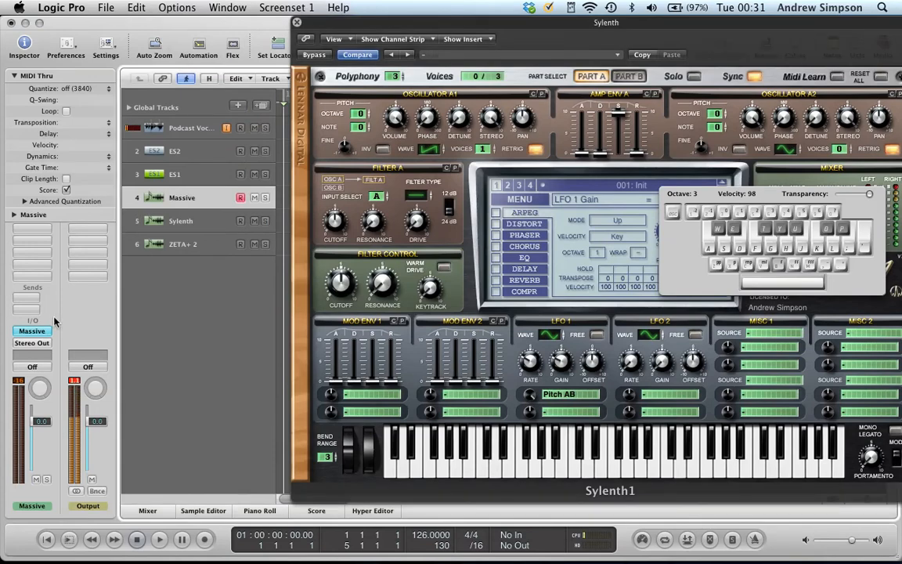
{"action": "left_click", "coordinate": [35, 331]}
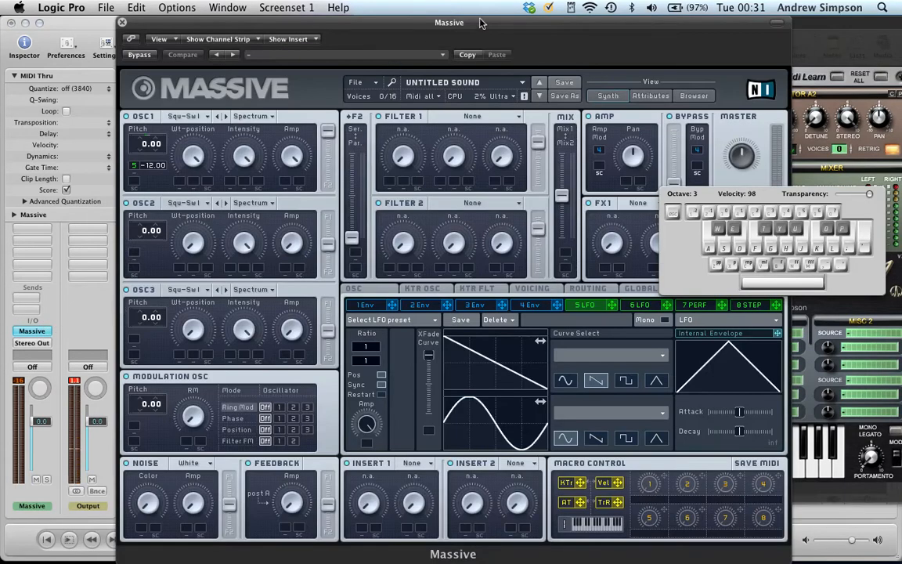
{"action": "left_click_drag", "start_coordinate": [478, 17], "coordinate": [337, 15]}
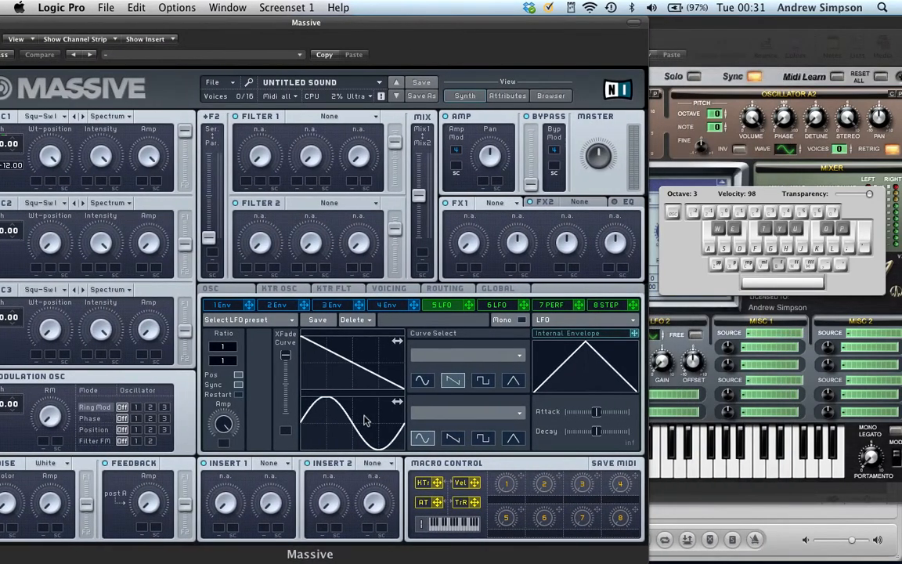
{"action": "left_click_drag", "start_coordinate": [364, 418], "coordinate": [328, 379]}
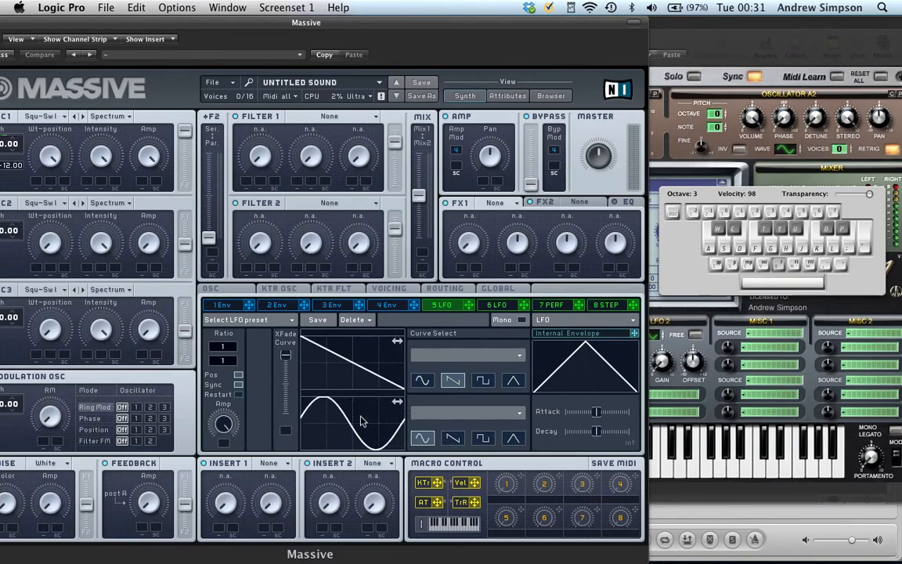
{"action": "left_click_drag", "start_coordinate": [88, 31], "coordinate": [142, 26]}
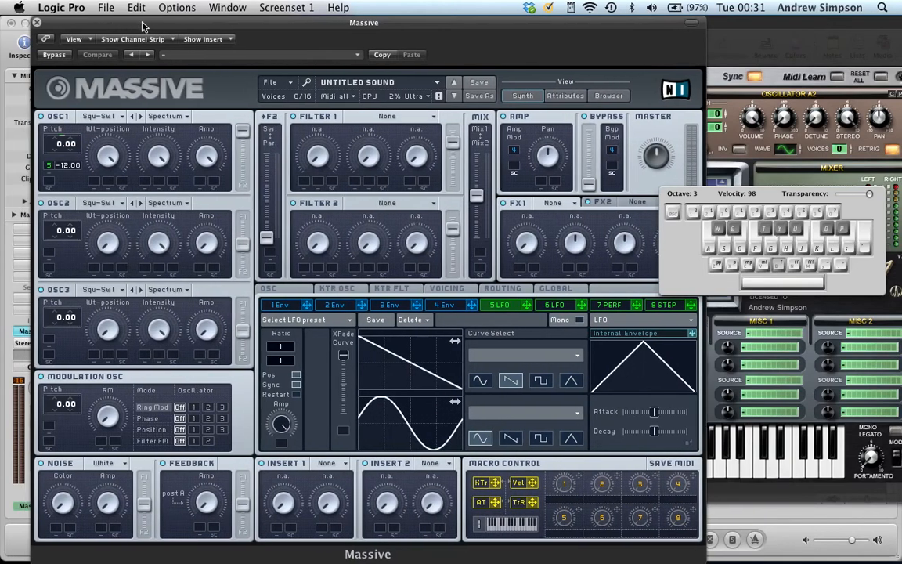
{"action": "left_click", "coordinate": [37, 23]}
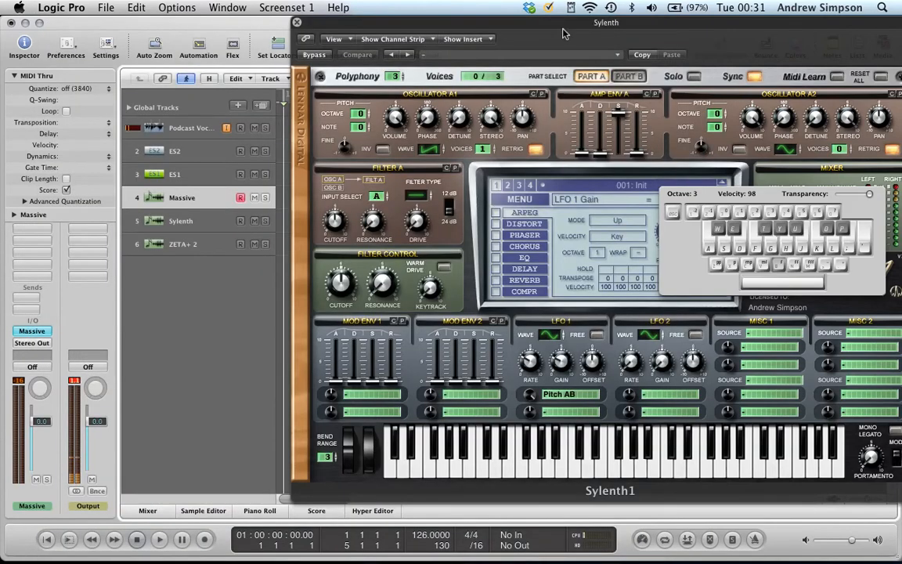
{"action": "left_click_drag", "start_coordinate": [510, 24], "coordinate": [300, 18]}
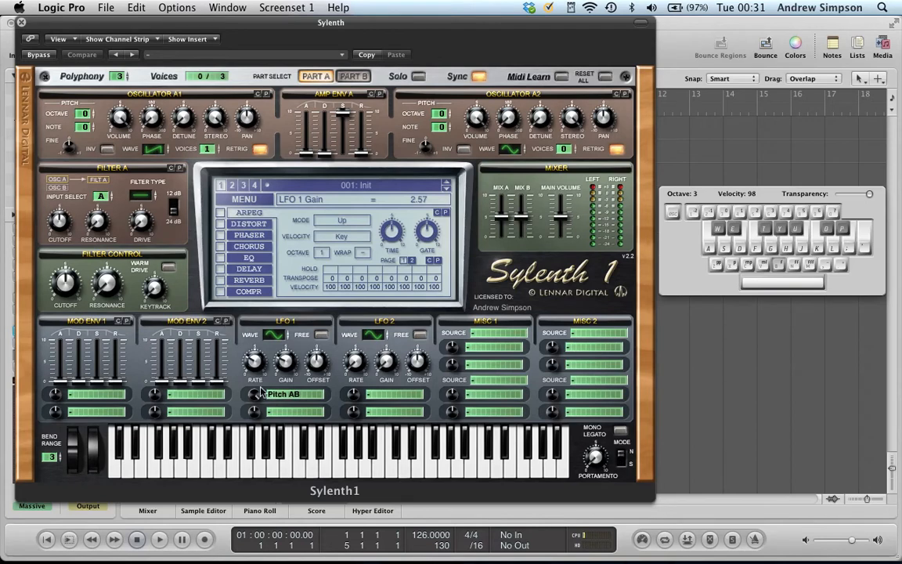
Step: Keep LFO 1's rate at 1/1, play a C3 note, and adjust its Pitch AB amount and set its gain to 1.52
{"action": "left_click", "coordinate": [254, 361]}
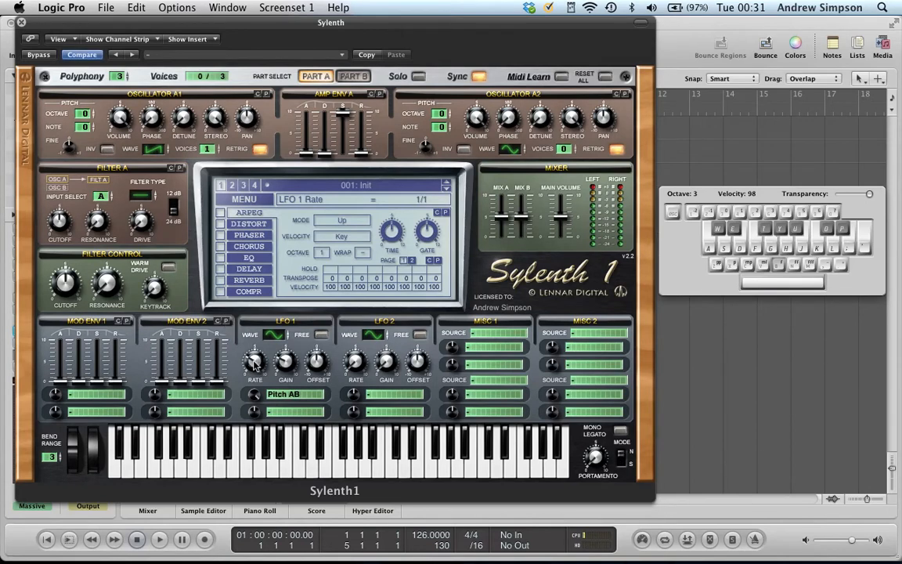
{"action": "key", "text": "a"}
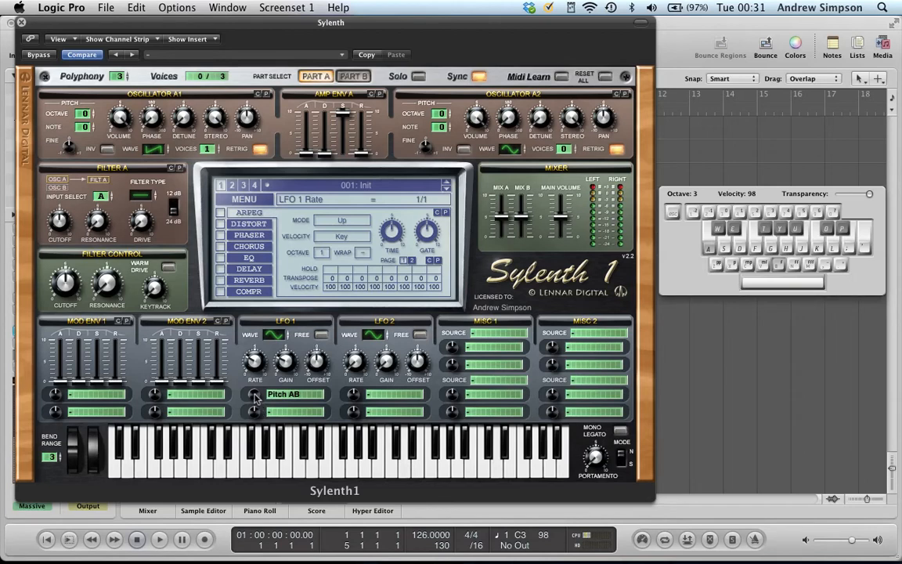
{"action": "left_click", "coordinate": [255, 394]}
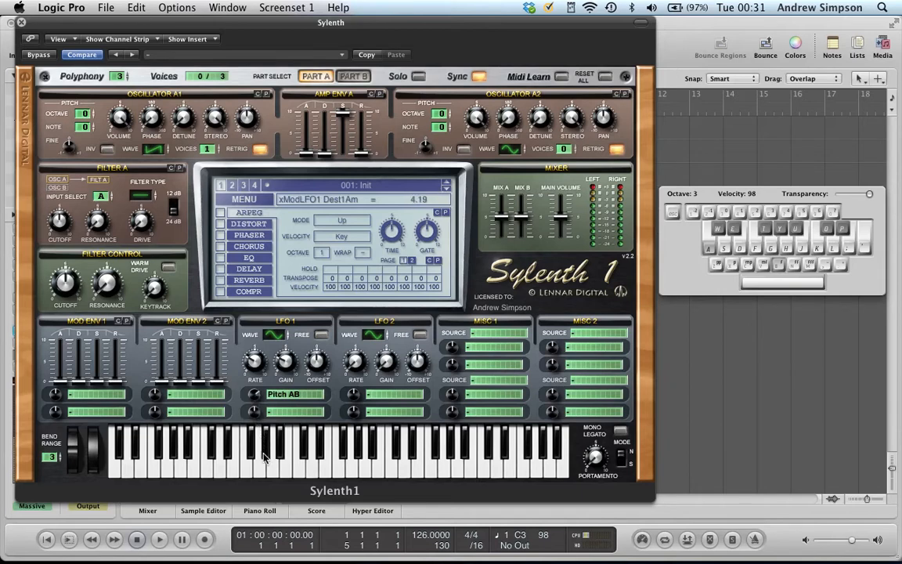
{"action": "left_click_drag", "start_coordinate": [263, 458], "coordinate": [272, 470]}
{"action": "left_click_drag", "start_coordinate": [282, 367], "coordinate": [284, 386]}
Step: Move the Sylenth1 window aside, select the Sylenth track to arm it, and bring the window back
{"action": "left_click_drag", "start_coordinate": [227, 19], "coordinate": [548, 20]}
{"action": "left_click", "coordinate": [180, 221]}
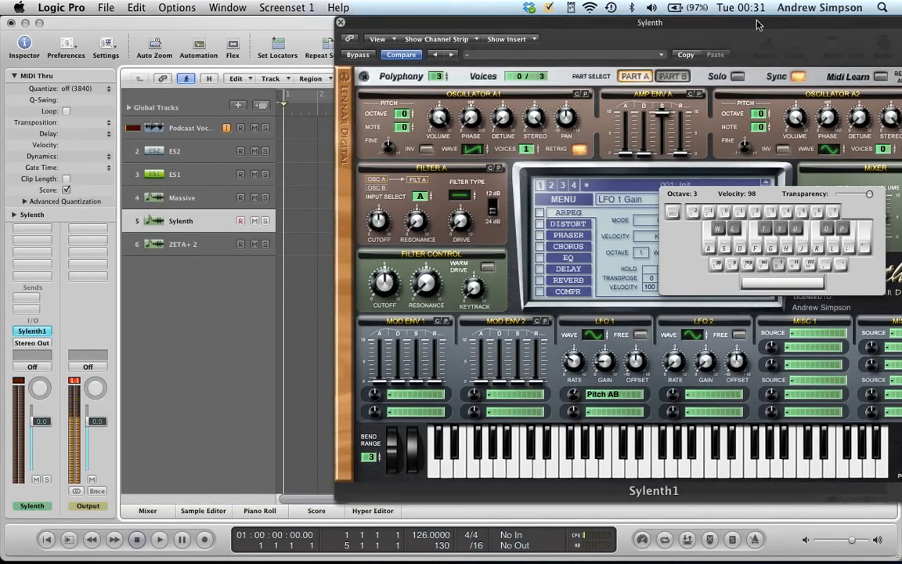
{"action": "left_click_drag", "start_coordinate": [664, 22], "coordinate": [385, 22]}
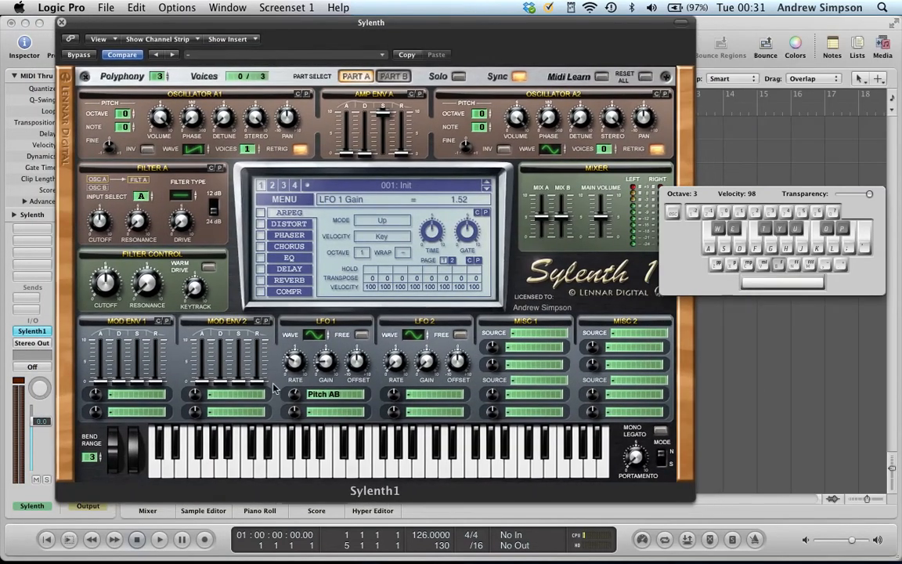
Step: Set LFO 1's Pitch AB amount to 10.00 and its gain to 2.67, and play a C3 note
{"action": "left_click_drag", "start_coordinate": [294, 399], "coordinate": [280, 79]}
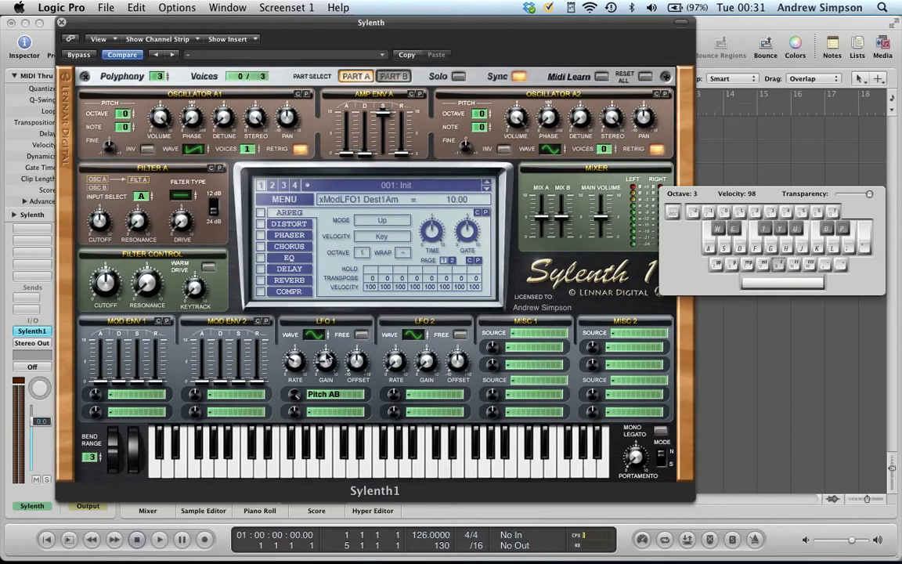
{"action": "left_click_drag", "start_coordinate": [325, 364], "coordinate": [328, 349]}
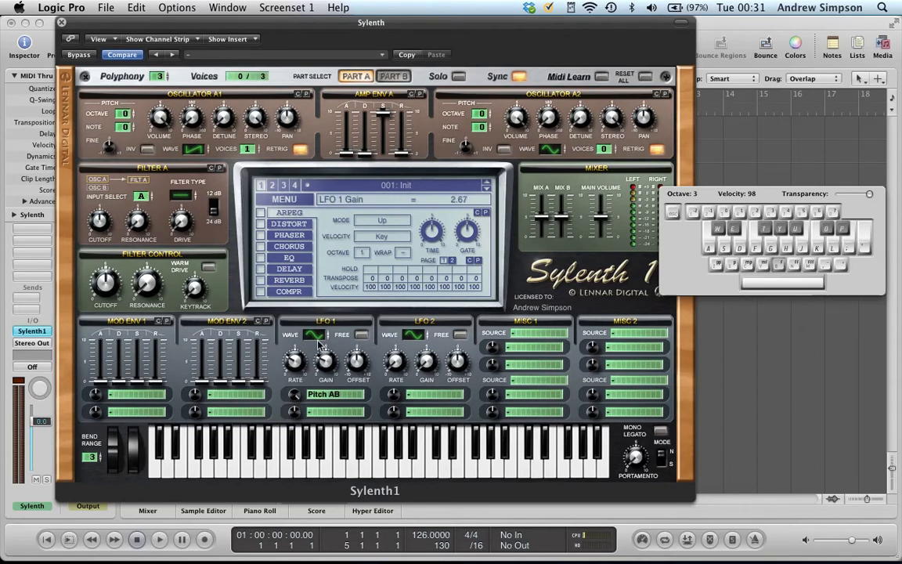
{"action": "key", "text": "a"}
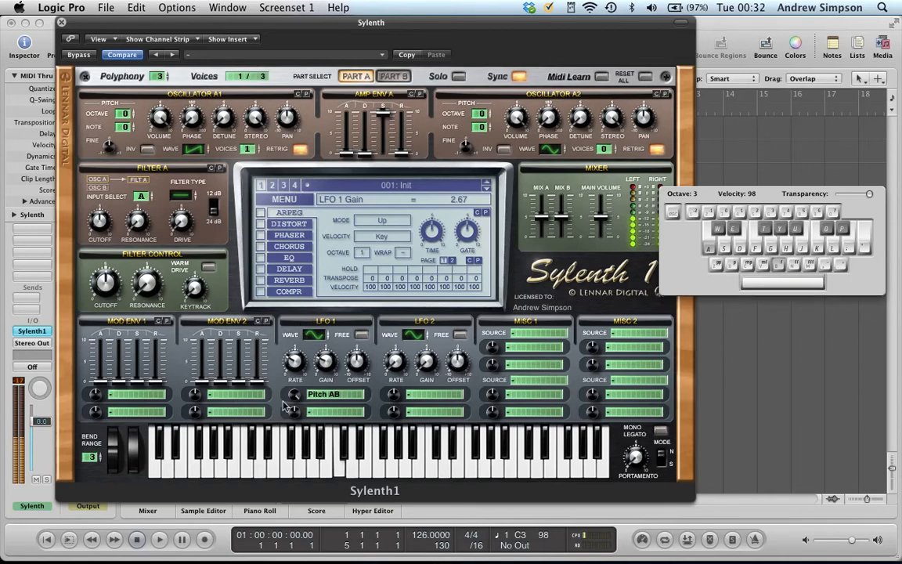
Step: Sweep LFO 1's Pitch AB amount down to 0.95, up to 10.00 and back to 1.71
{"action": "left_click_drag", "start_coordinate": [295, 395], "coordinate": [298, 465]}
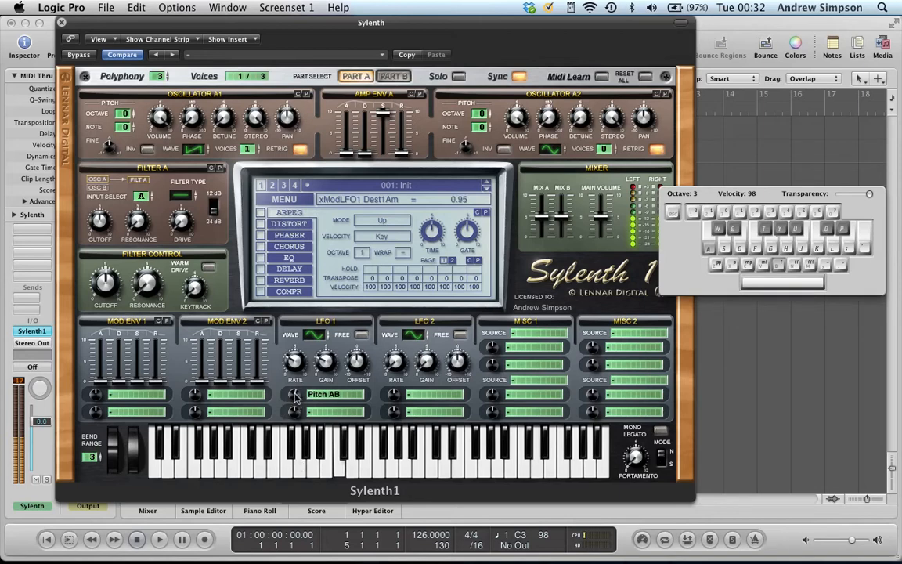
{"action": "left_click_drag", "start_coordinate": [292, 403], "coordinate": [278, 273]}
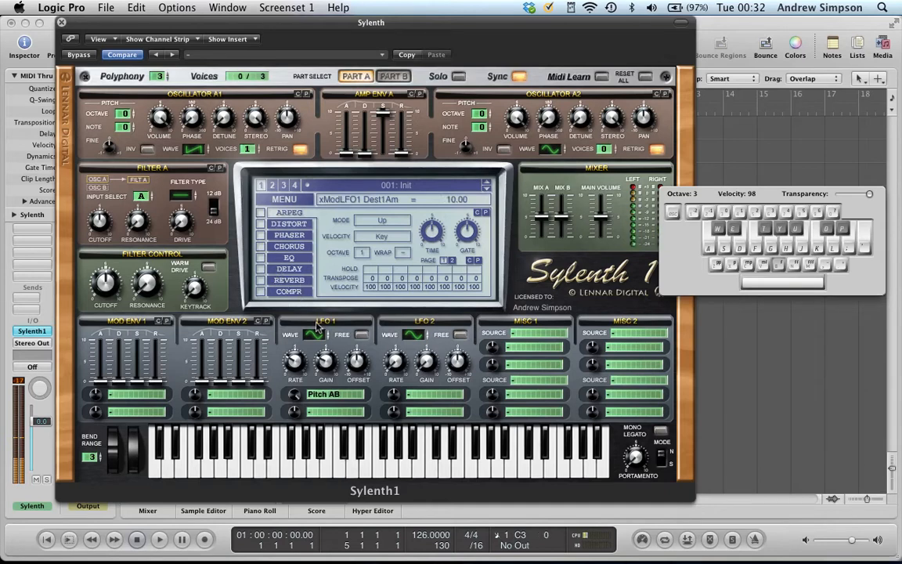
{"action": "left_click_drag", "start_coordinate": [292, 395], "coordinate": [302, 446]}
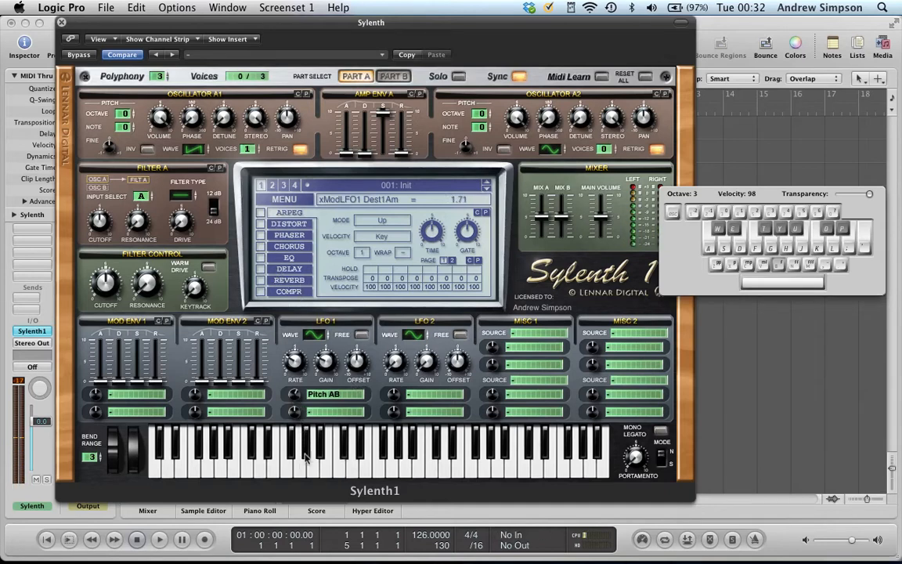
Step: Audition LFO 1 with C3 notes at gain 10.00, and at gain 1.05 with the rate set to 1/2
{"action": "left_click", "coordinate": [328, 373]}
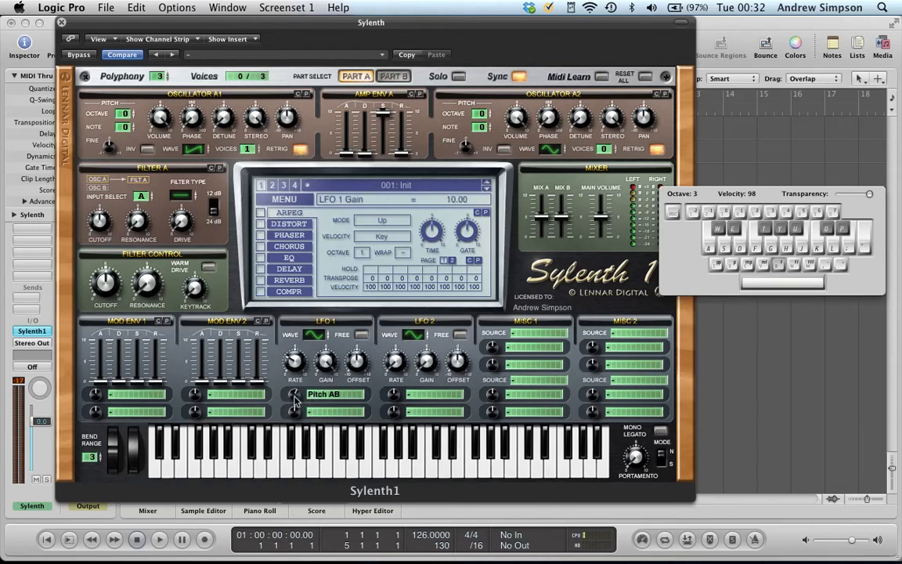
{"action": "key", "text": "a"}
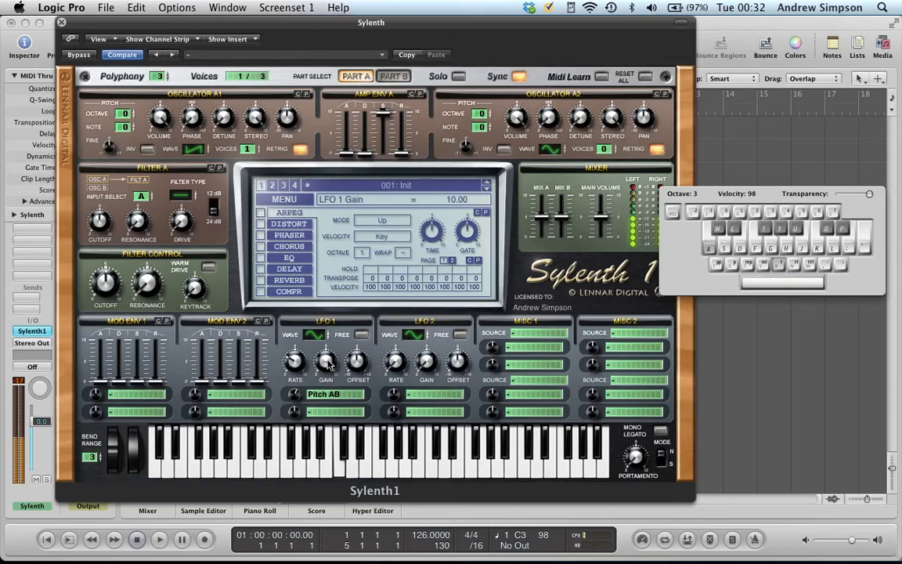
{"action": "left_click_drag", "start_coordinate": [327, 361], "coordinate": [321, 470]}
{"action": "left_click_drag", "start_coordinate": [327, 379], "coordinate": [328, 382]}
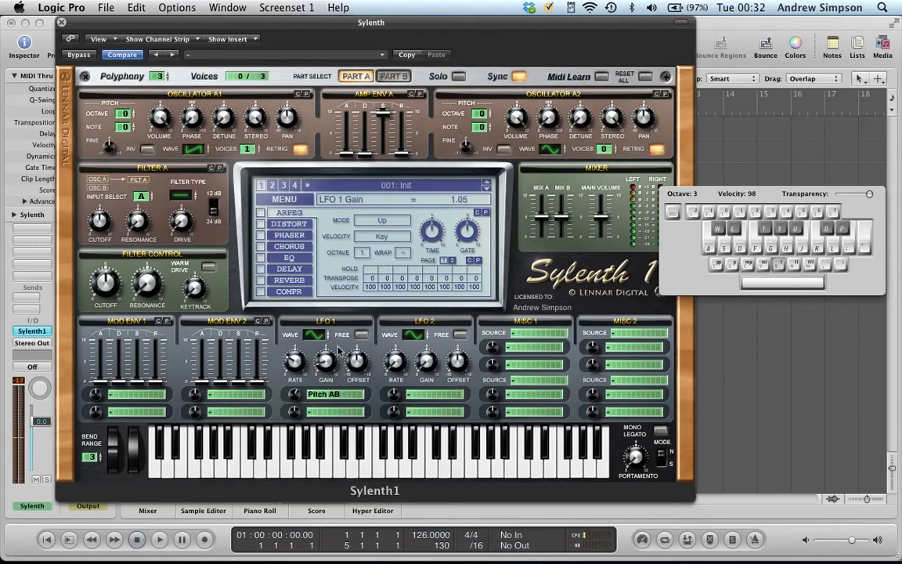
{"action": "key", "text": "a"}
{"action": "left_click_drag", "start_coordinate": [300, 364], "coordinate": [301, 357]}
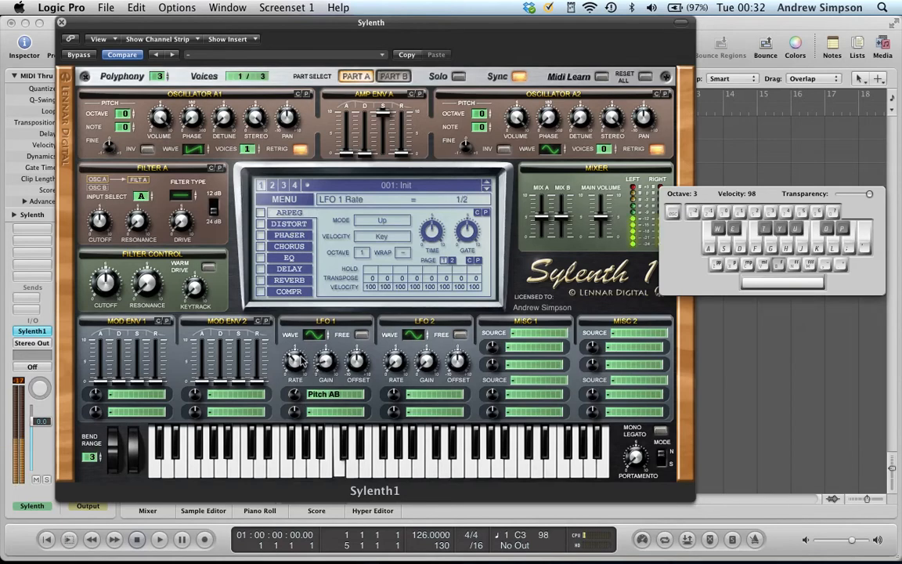
Step: Close Sylenth1, open Z3TA+ 2 on the ZETA+ 2 track and move its window up clear of the on-screen keyboard
{"action": "left_click", "coordinate": [62, 22]}
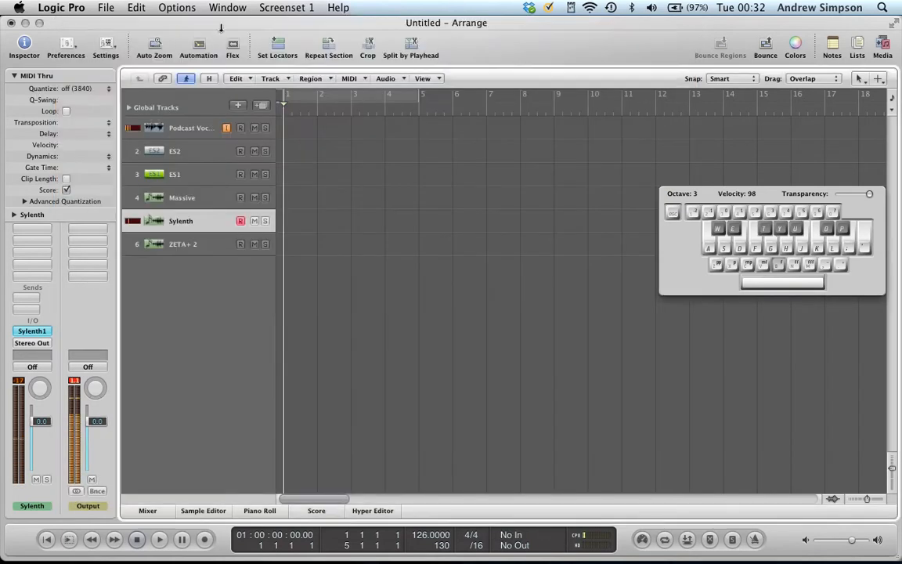
{"action": "left_click", "coordinate": [187, 244]}
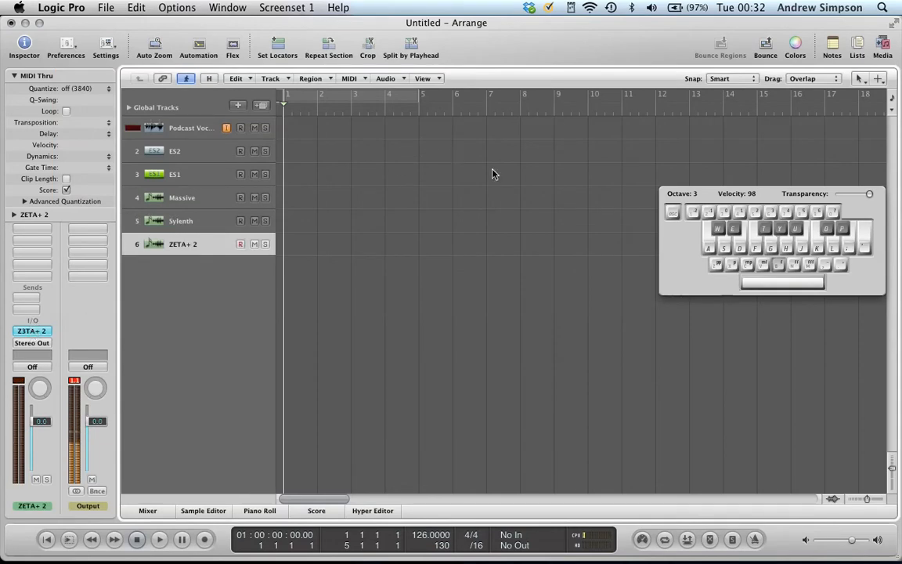
{"action": "double_click", "coordinate": [35, 332]}
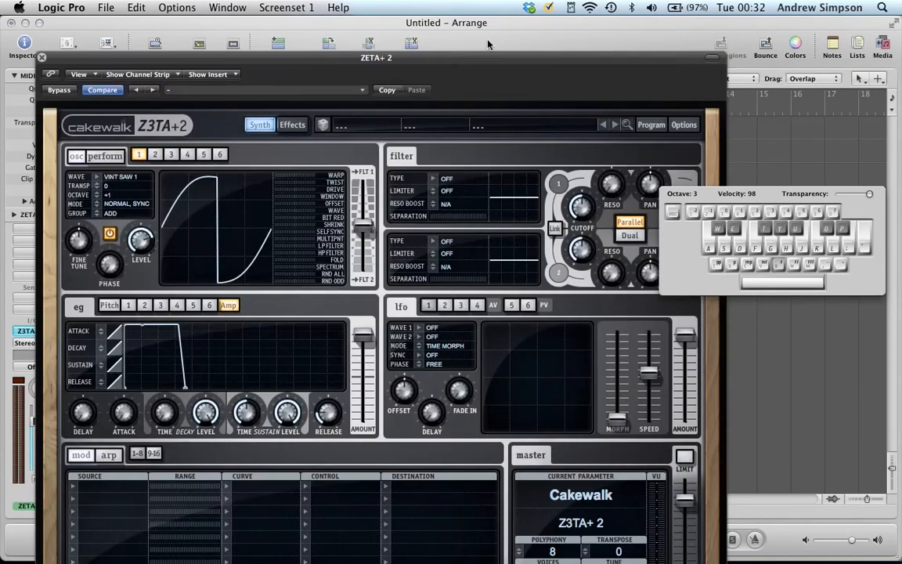
{"action": "left_click_drag", "start_coordinate": [396, 65], "coordinate": [372, 18]}
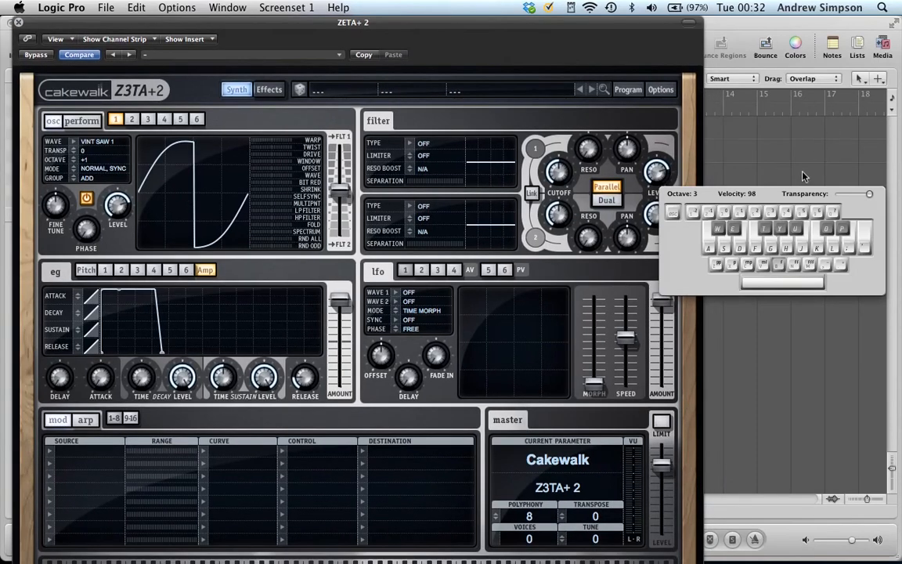
{"action": "key", "text": "super+Tab"}
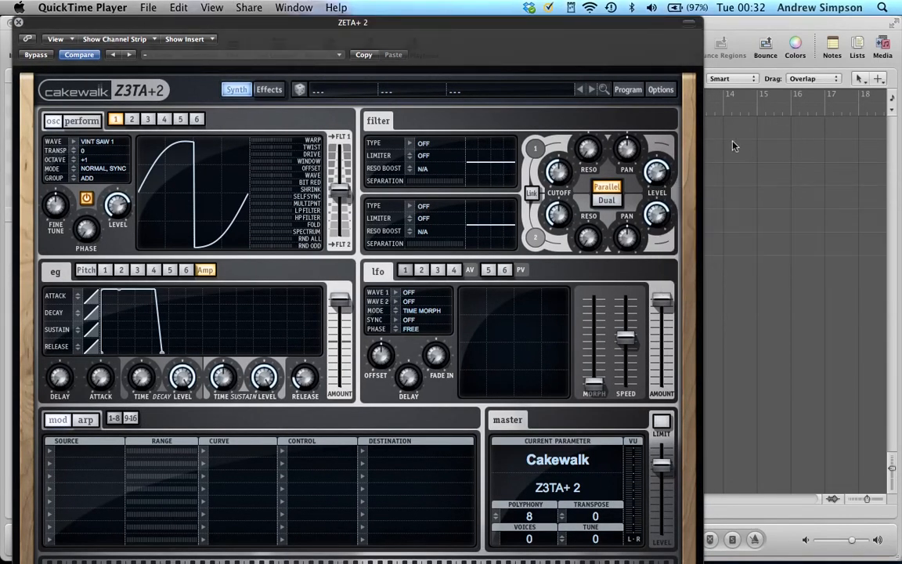
{"action": "left_click_drag", "start_coordinate": [416, 28], "coordinate": [350, 22]}
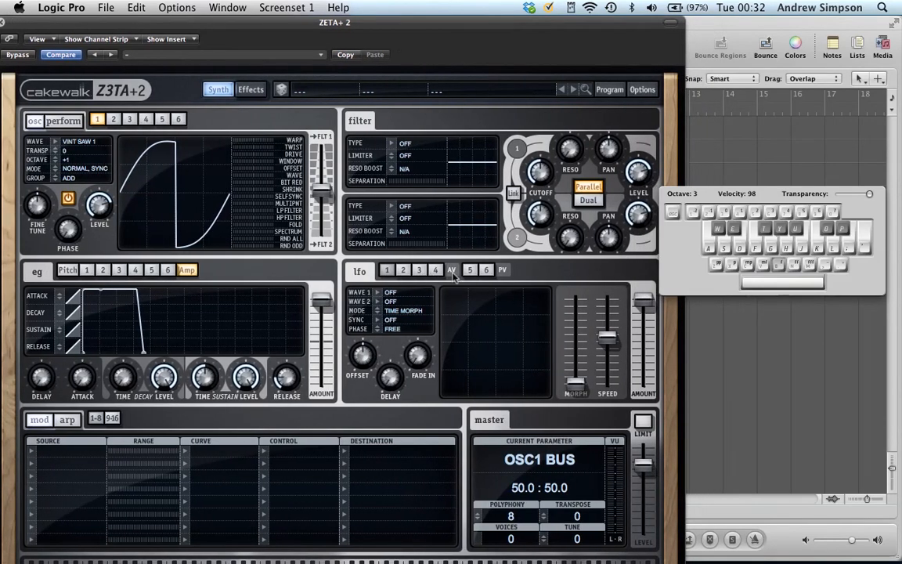
Step: Set LFO 1's Wave 1 in Z3TA+ 2 to the plain Sine waveform
{"action": "left_click", "coordinate": [376, 295]}
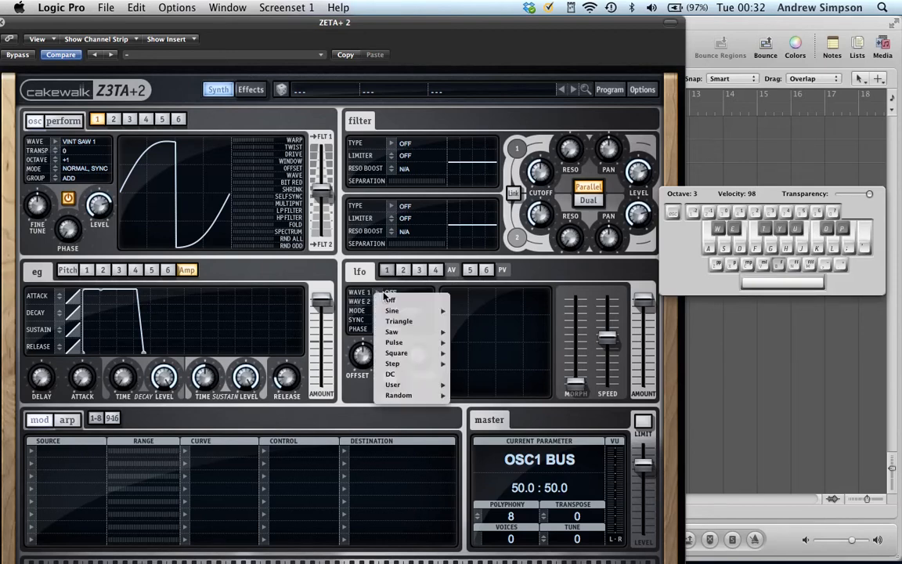
{"action": "mouse_move", "coordinate": [434, 314]}
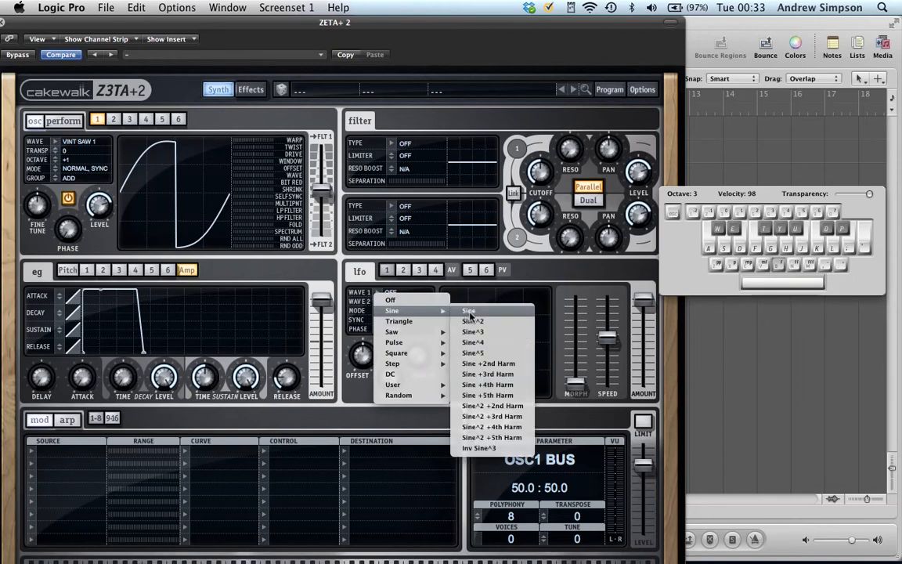
{"action": "left_click", "coordinate": [470, 313]}
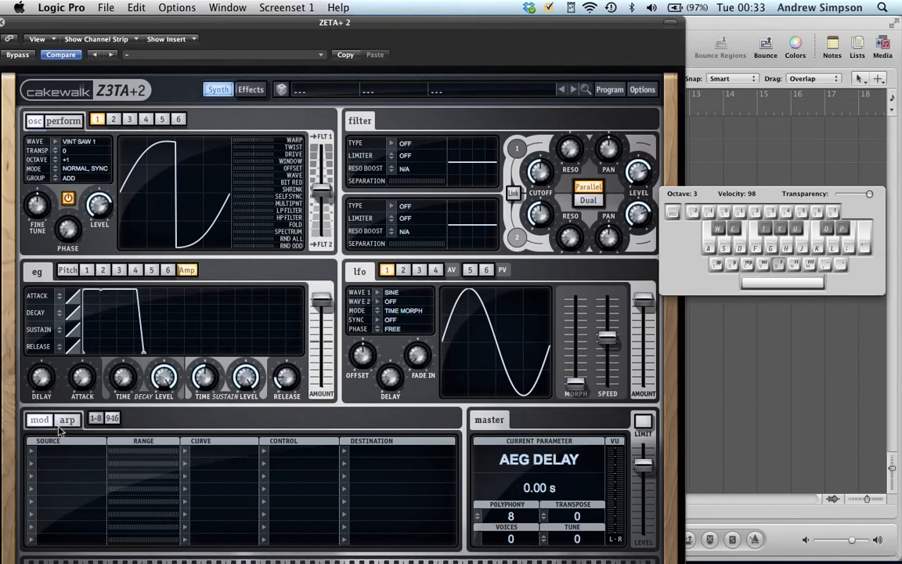
Step: In the first modulation matrix row, set LFO1 as the source and Osc 1 Pitch as the destination
{"action": "left_click", "coordinate": [32, 452]}
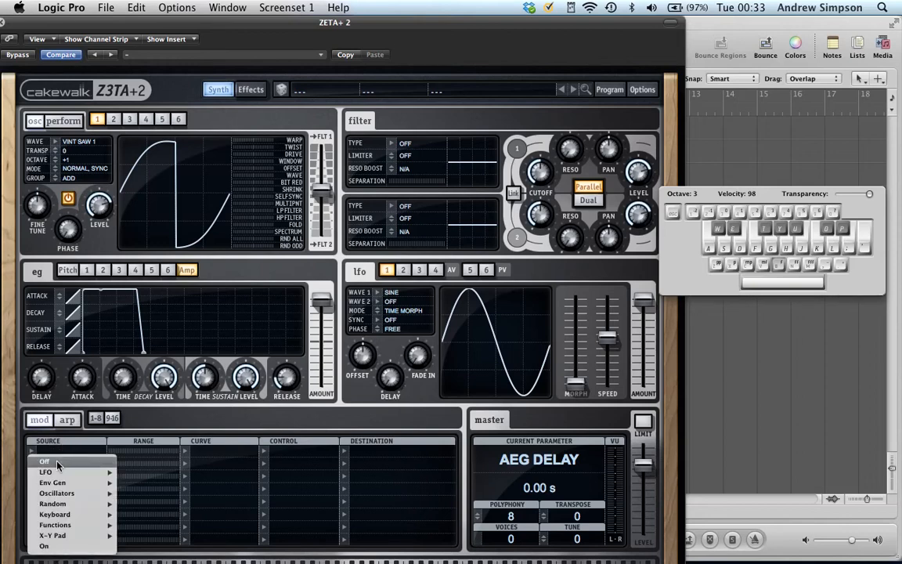
{"action": "mouse_move", "coordinate": [57, 473]}
{"action": "left_click", "coordinate": [127, 473]}
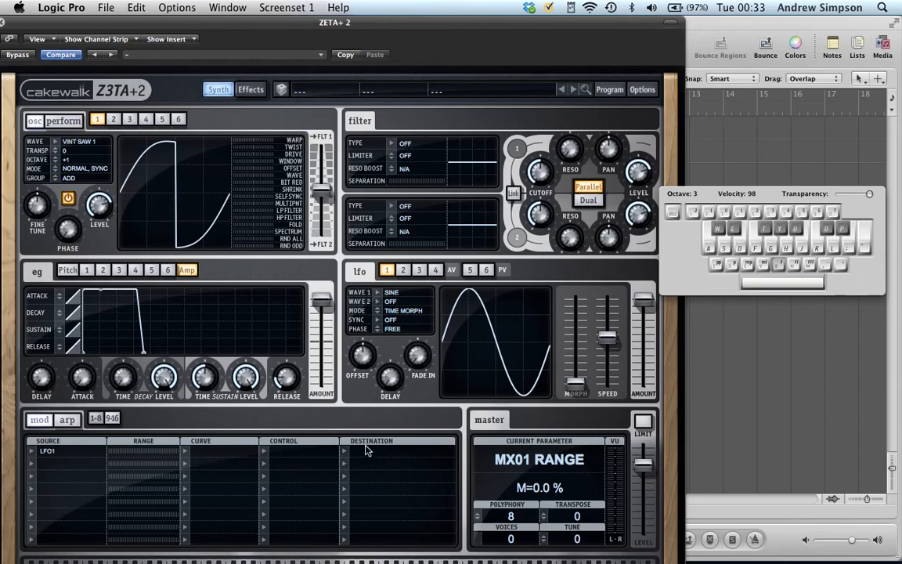
{"action": "left_click", "coordinate": [347, 454]}
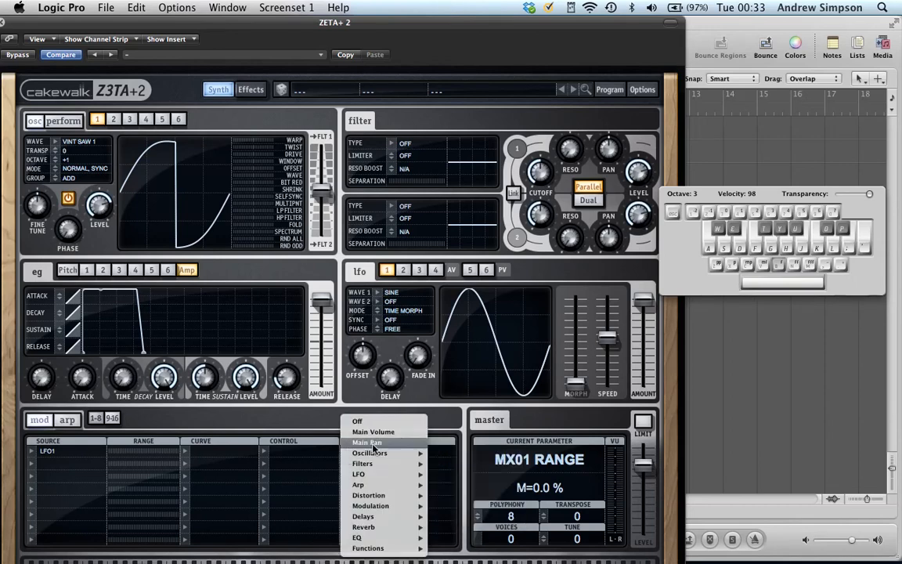
{"action": "mouse_move", "coordinate": [378, 454]}
{"action": "mouse_move", "coordinate": [475, 457]}
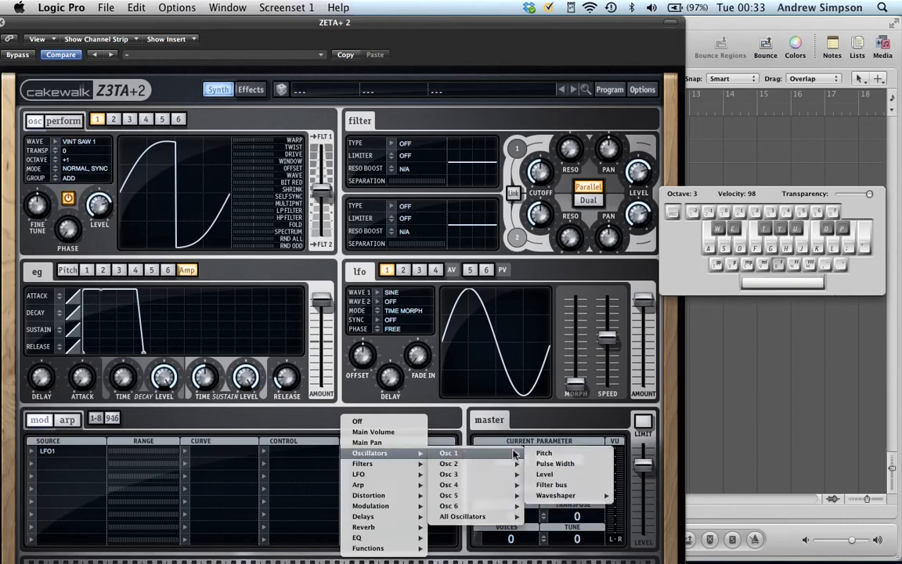
{"action": "left_click", "coordinate": [561, 458]}
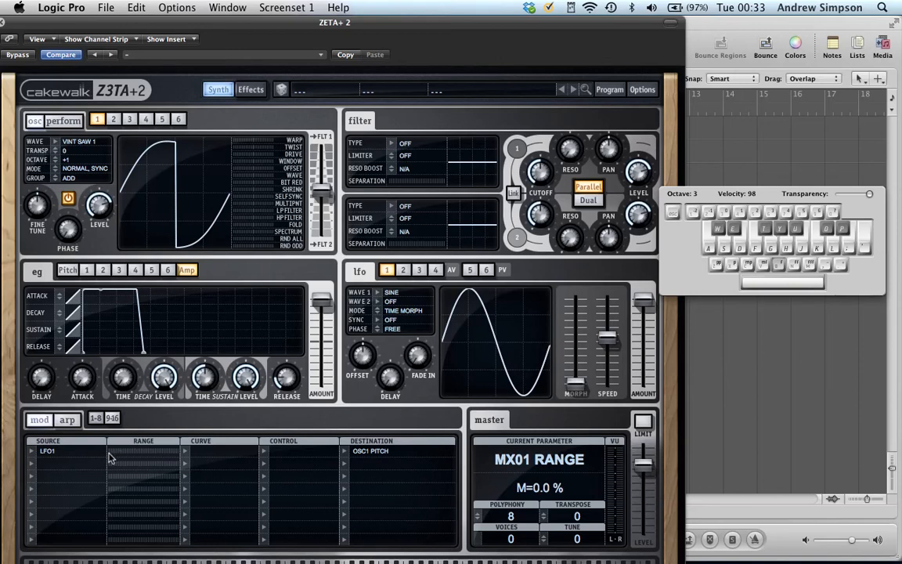
Step: Raise the LFO1 row's range to 100.0 % while playing a note, and set its curve to Bipolar-Linear +
{"action": "mouse_move", "coordinate": [80, 362]}
{"action": "left_click_drag", "start_coordinate": [110, 453], "coordinate": [212, 461]}
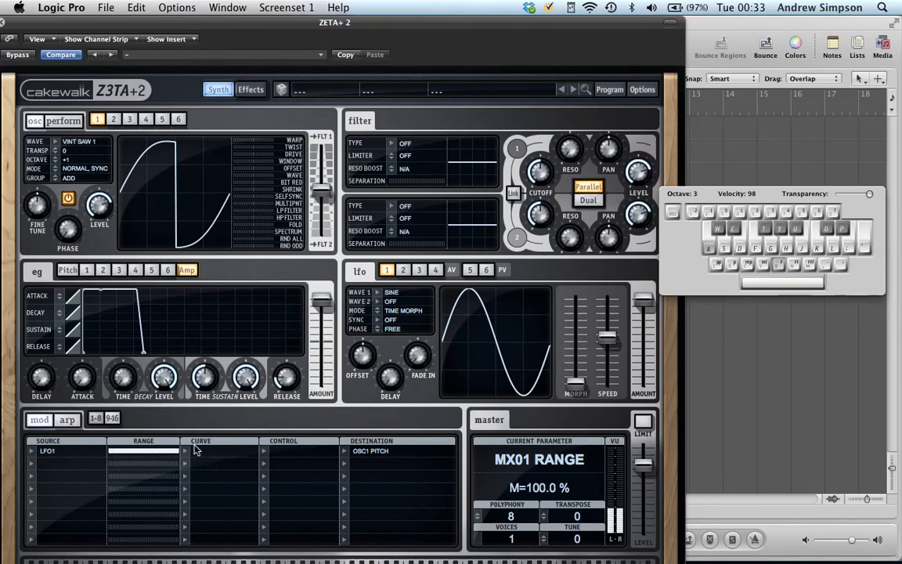
{"action": "mouse_move", "coordinate": [626, 529]}
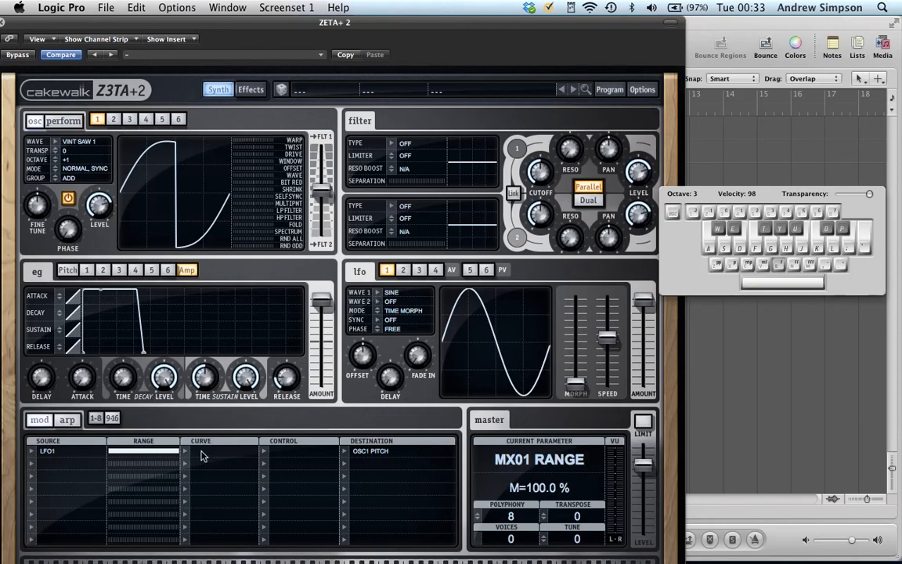
{"action": "left_click", "coordinate": [185, 452]}
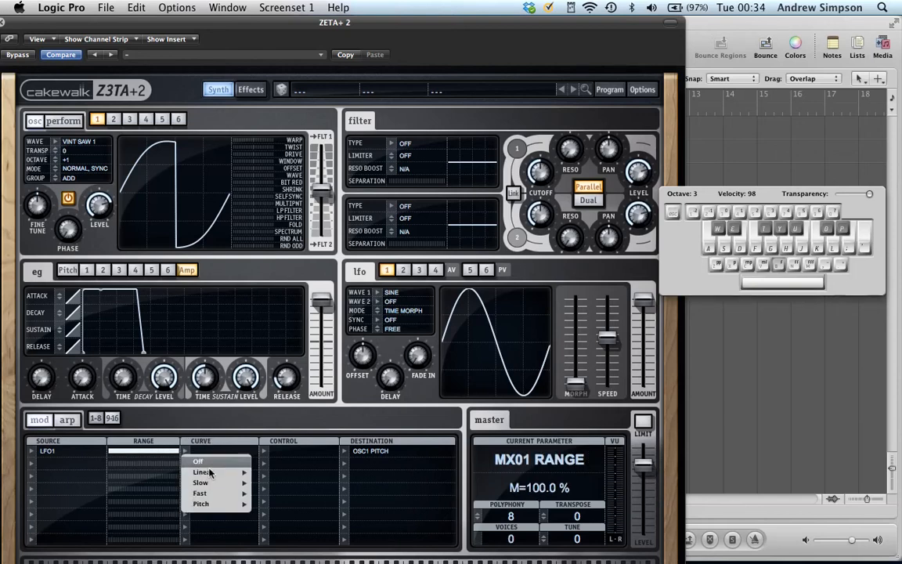
{"action": "mouse_move", "coordinate": [208, 472]}
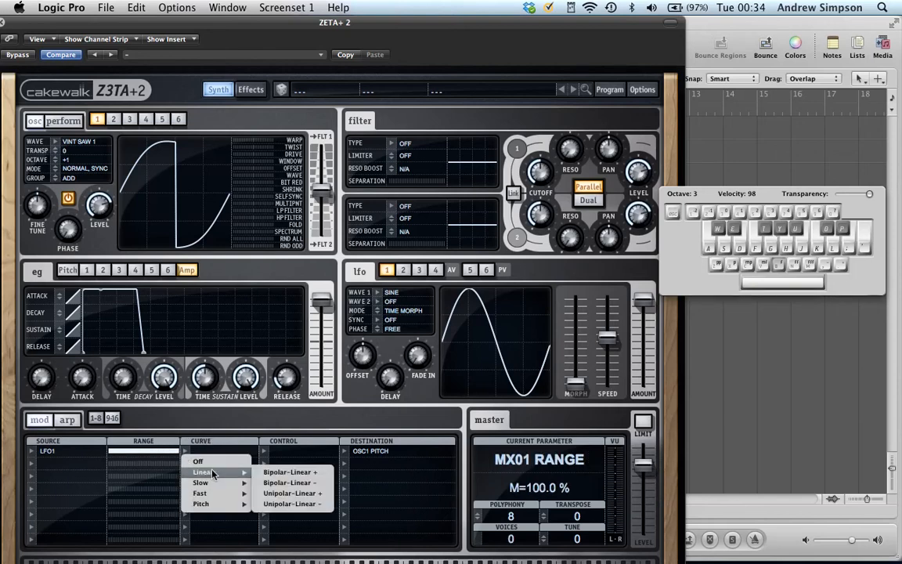
{"action": "left_click", "coordinate": [279, 475]}
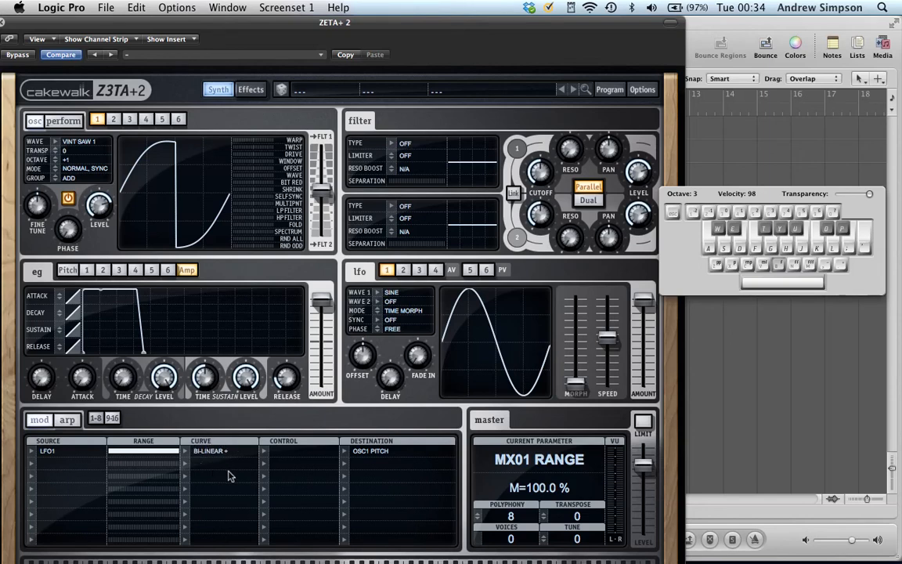
Step: Play a note while trying the Slow + and Fast + curves on the LFO1 modulation row
{"action": "left_click", "coordinate": [174, 460]}
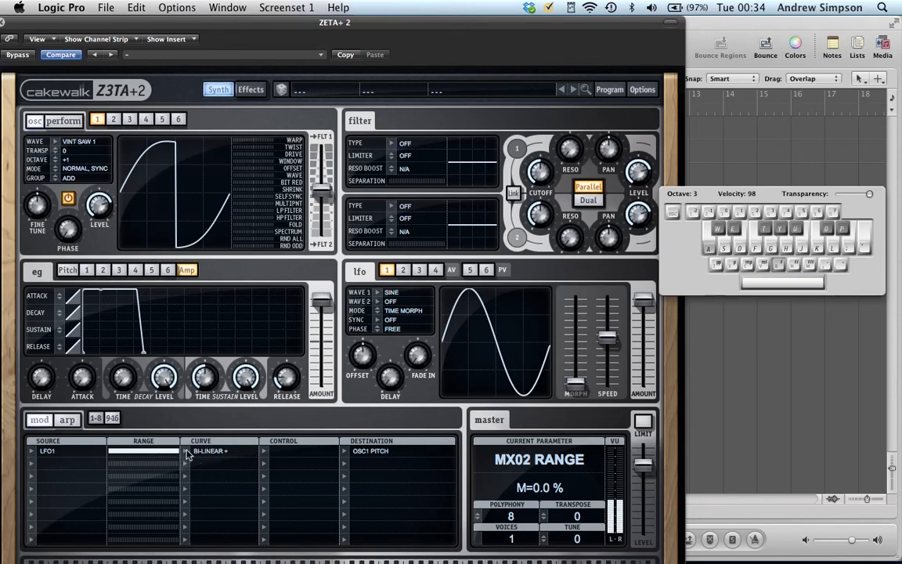
{"action": "left_click", "coordinate": [186, 456]}
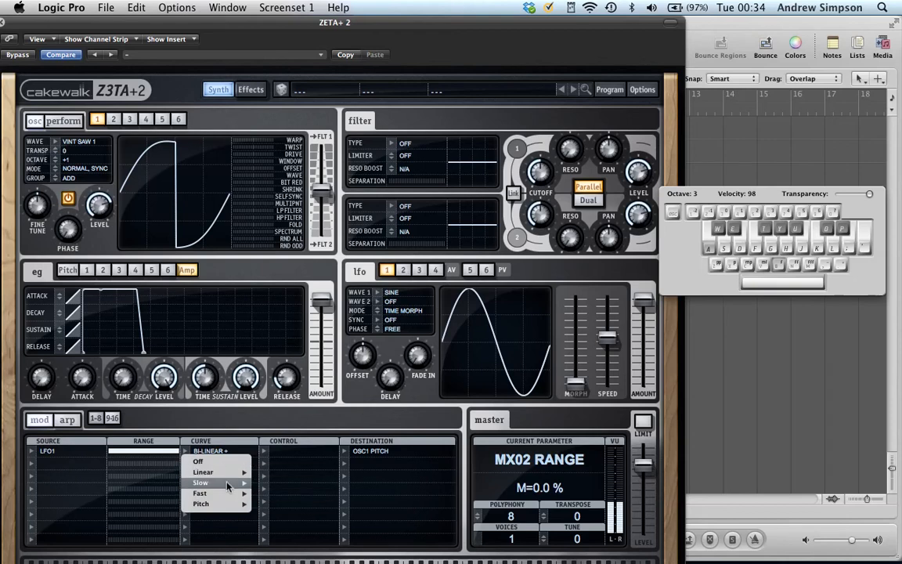
{"action": "mouse_move", "coordinate": [238, 487]}
{"action": "left_click", "coordinate": [272, 483]}
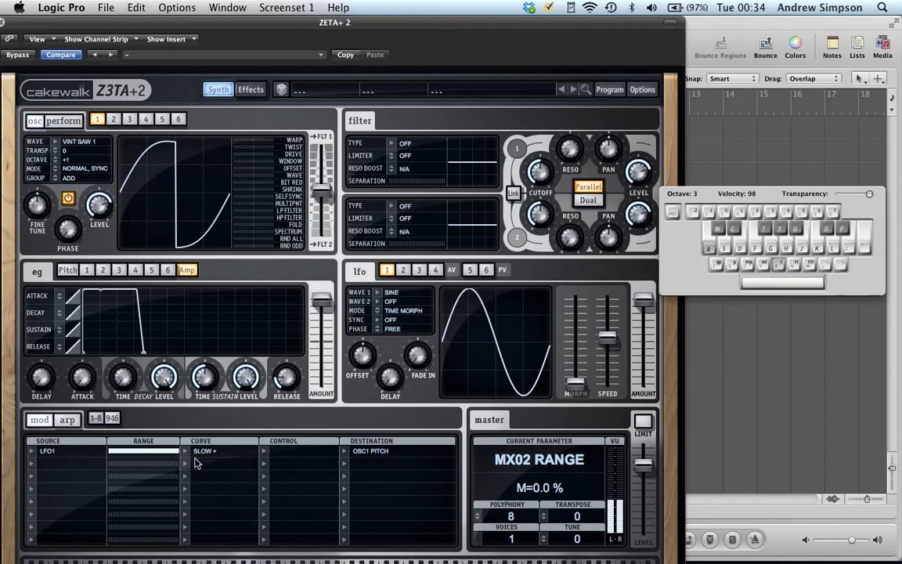
{"action": "left_click", "coordinate": [188, 454]}
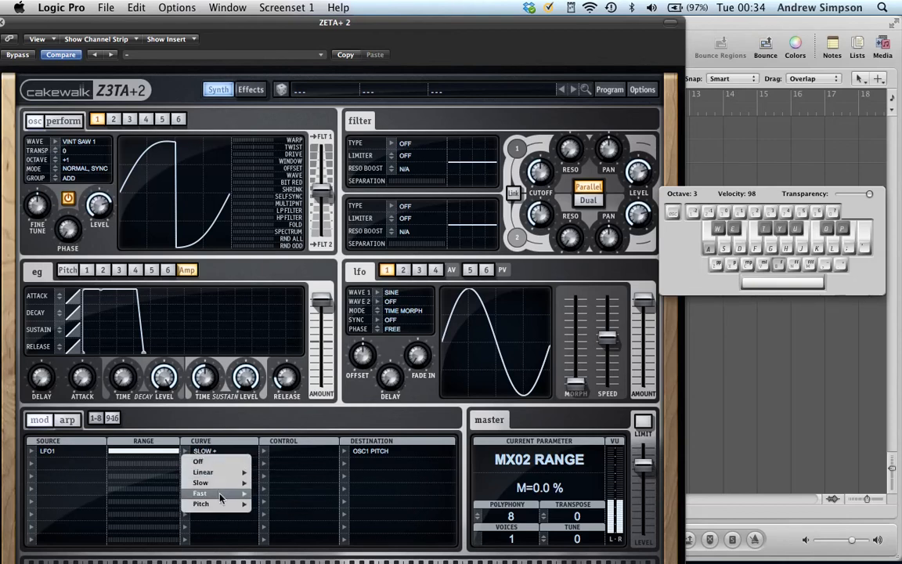
{"action": "left_click", "coordinate": [272, 493]}
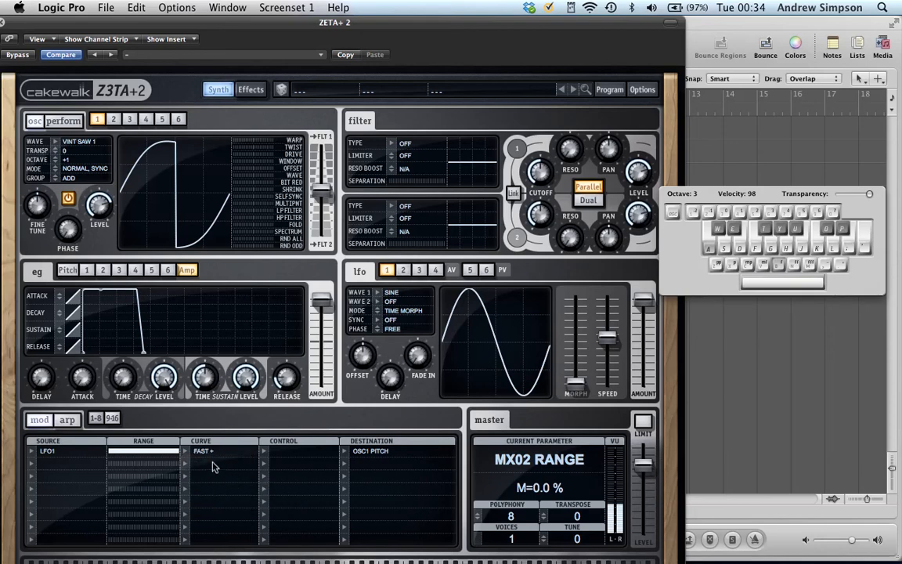
Step: Try the Pitch 4 Octaves curve on the LFO1 row, and settle on Pitch 1 Octave
{"action": "left_click", "coordinate": [185, 452]}
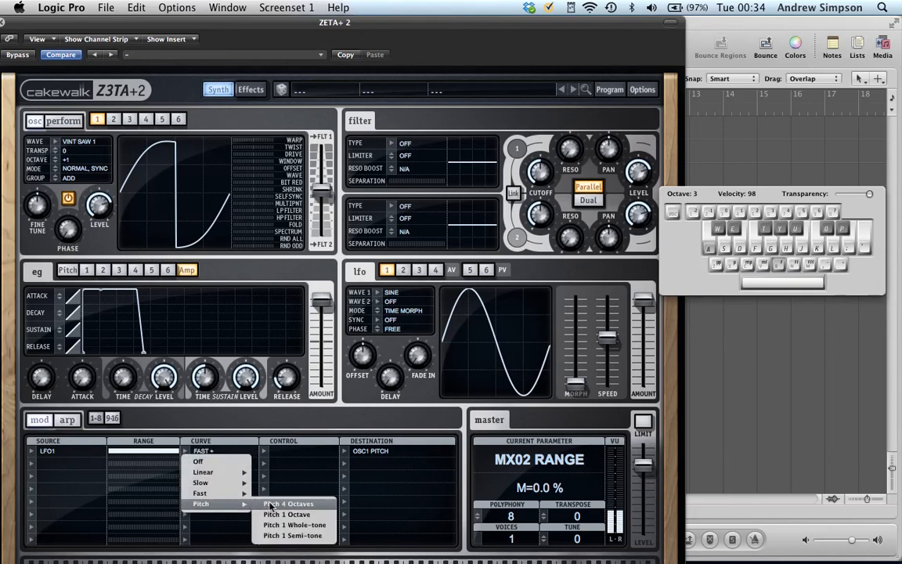
{"action": "left_click", "coordinate": [228, 472]}
{"action": "left_click", "coordinate": [185, 453]}
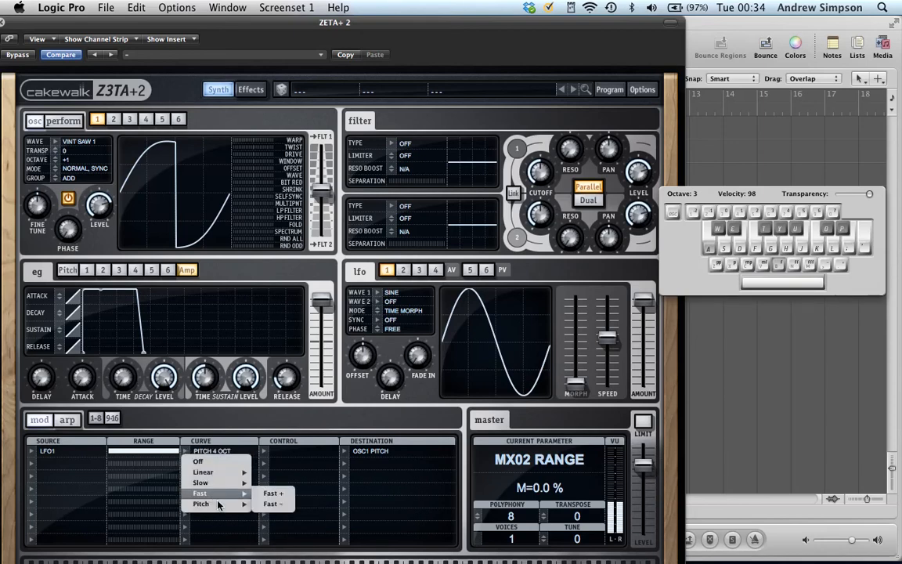
{"action": "mouse_move", "coordinate": [233, 506]}
{"action": "left_click", "coordinate": [282, 514]}
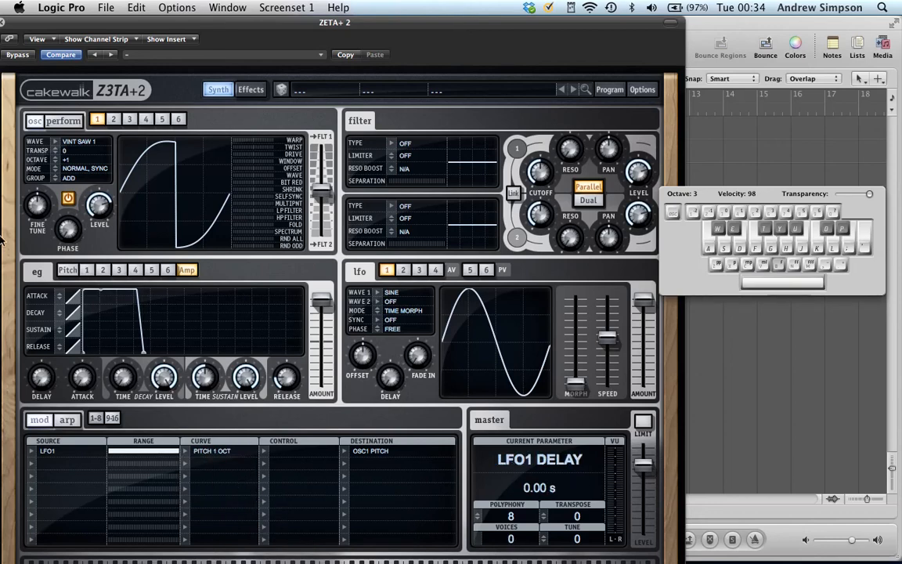
Step: Move the Z3TA+ 2 window fully into view, nudge the on-screen keyboard up, and close the synth
{"action": "left_click_drag", "start_coordinate": [232, 29], "coordinate": [299, 17]}
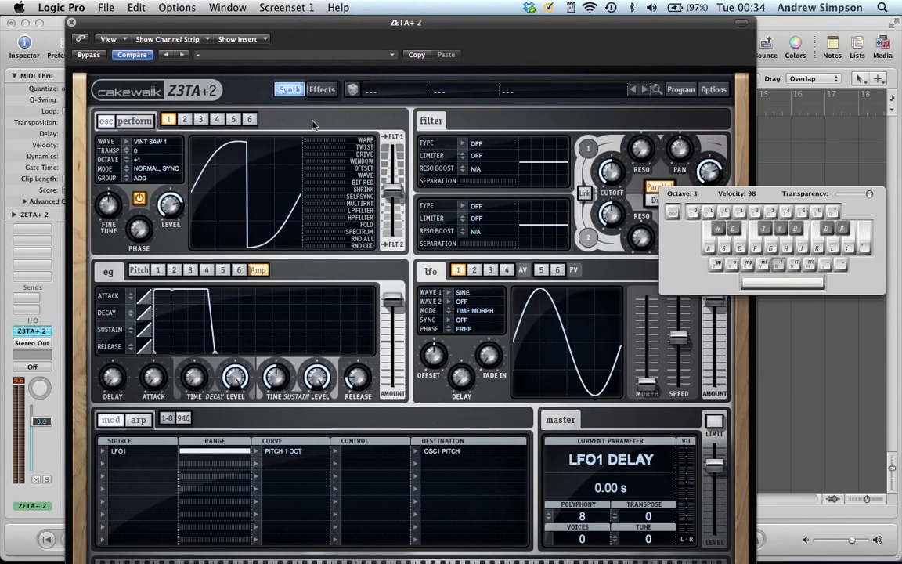
{"action": "left_click_drag", "start_coordinate": [436, 23], "coordinate": [375, 16]}
{"action": "left_click_drag", "start_coordinate": [219, 28], "coordinate": [264, 27]}
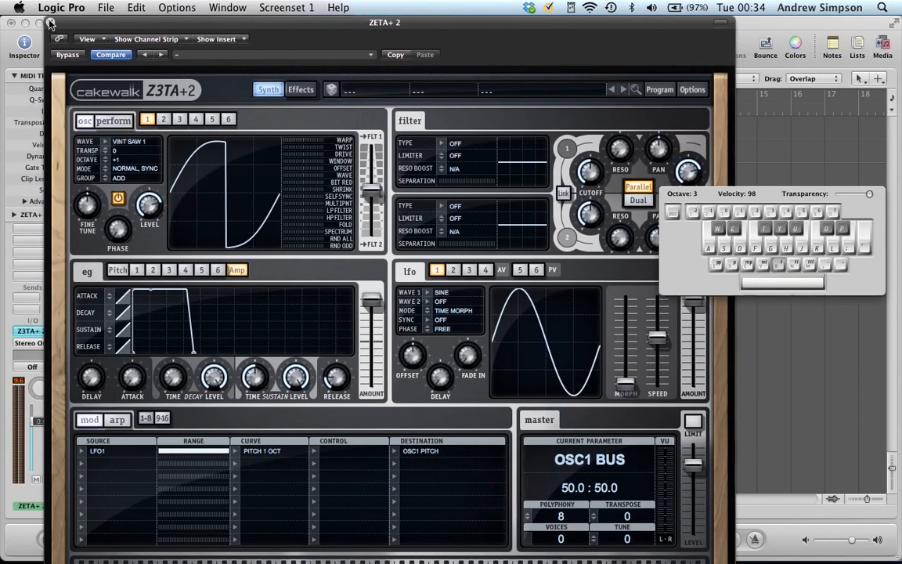
{"action": "left_click_drag", "start_coordinate": [505, 27], "coordinate": [478, 22]}
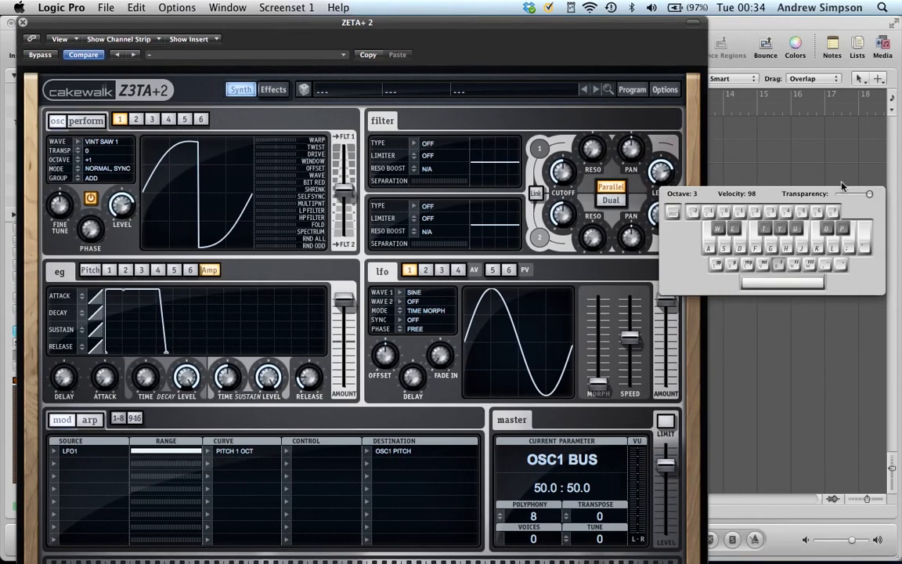
{"action": "left_click_drag", "start_coordinate": [736, 197], "coordinate": [740, 188]}
{"action": "left_click", "coordinate": [24, 22]}
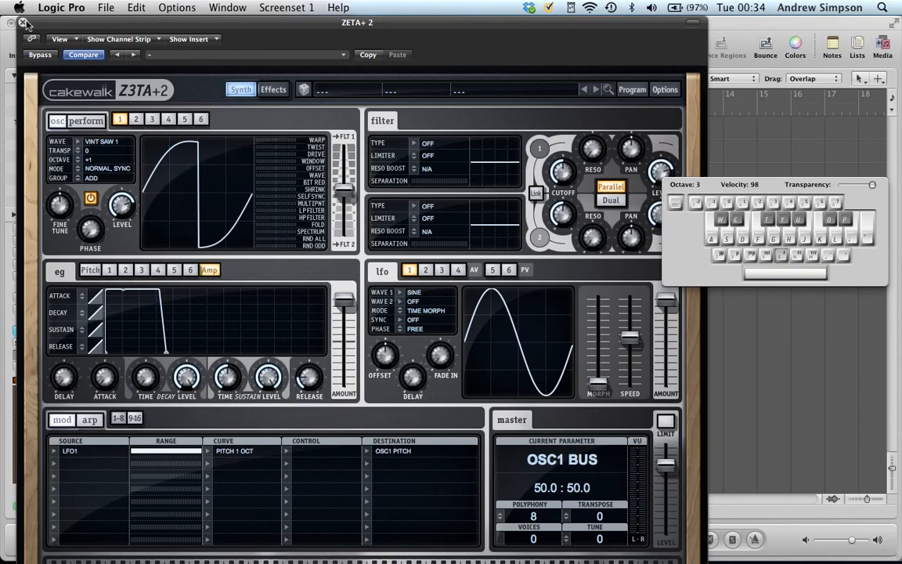
Step: Open Massive on the Massive track and change modulator slot 5 to Performer
{"action": "left_click", "coordinate": [208, 213]}
{"action": "left_click", "coordinate": [204, 199]}
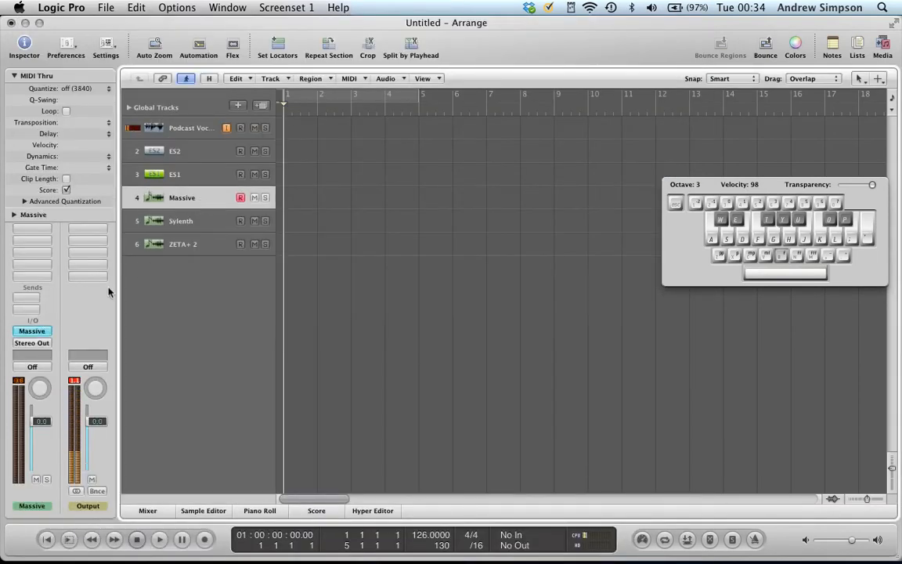
{"action": "left_click", "coordinate": [32, 331]}
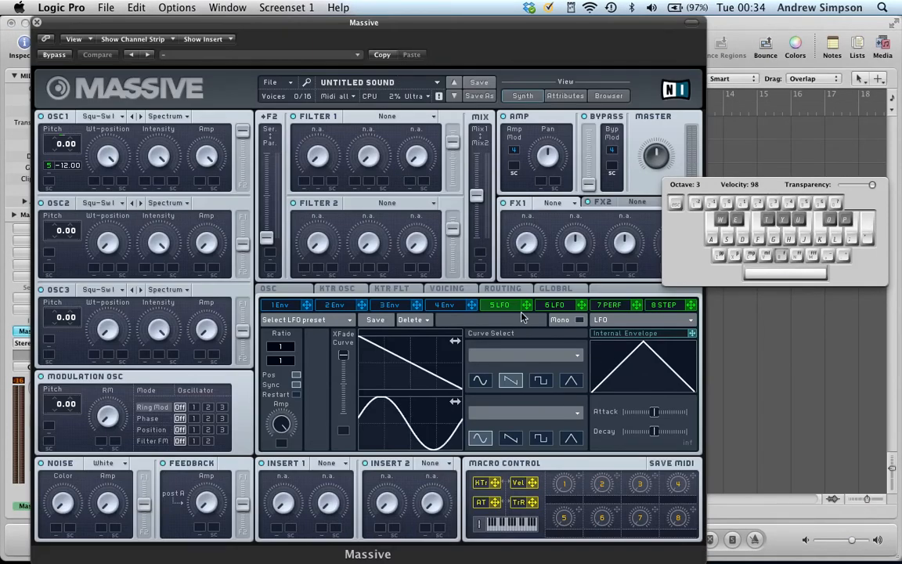
{"action": "left_click", "coordinate": [601, 320]}
{"action": "left_click", "coordinate": [603, 329]}
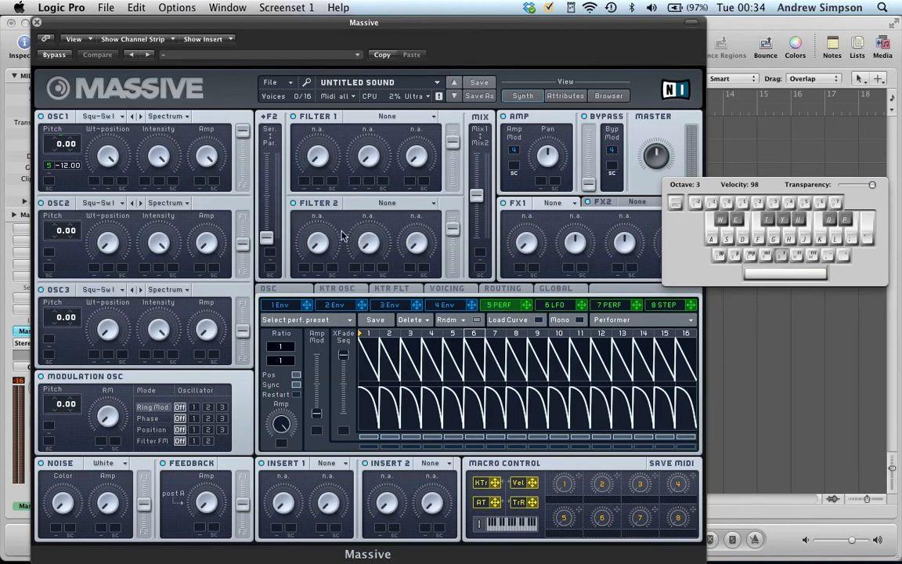
Step: Close Massive and move the on-screen keyboard up to the middle of the arrange area's upper edge
{"action": "left_click", "coordinate": [36, 23]}
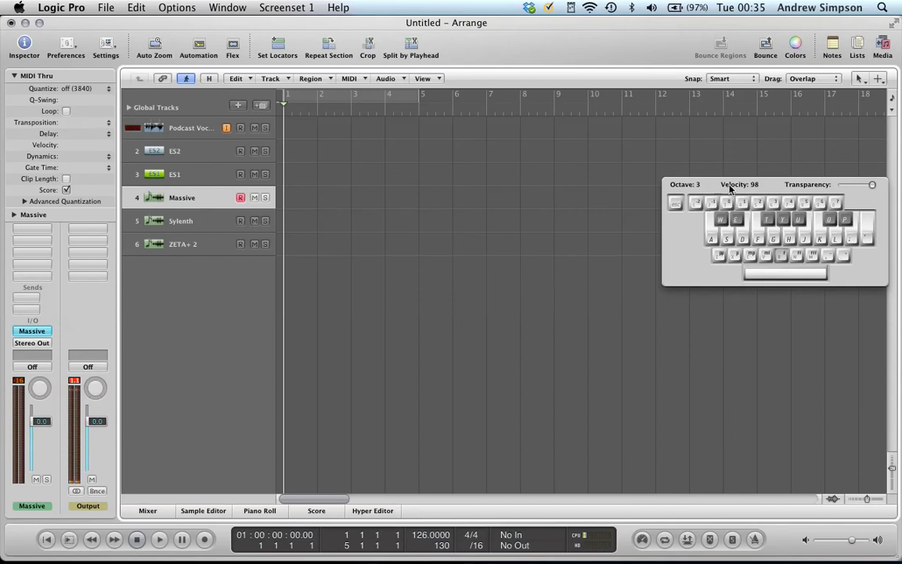
{"action": "left_click_drag", "start_coordinate": [780, 188], "coordinate": [539, 100]}
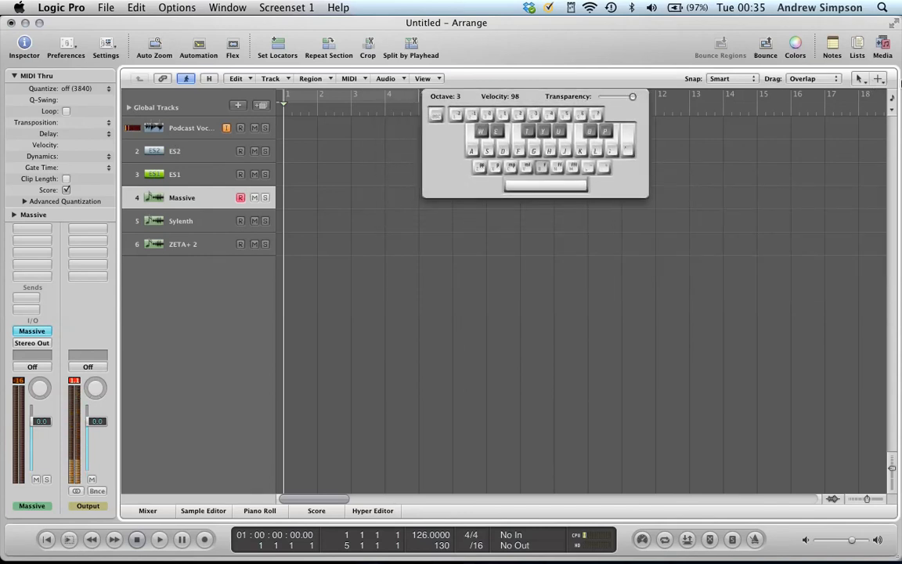
{"action": "left_click", "coordinate": [870, 76]}
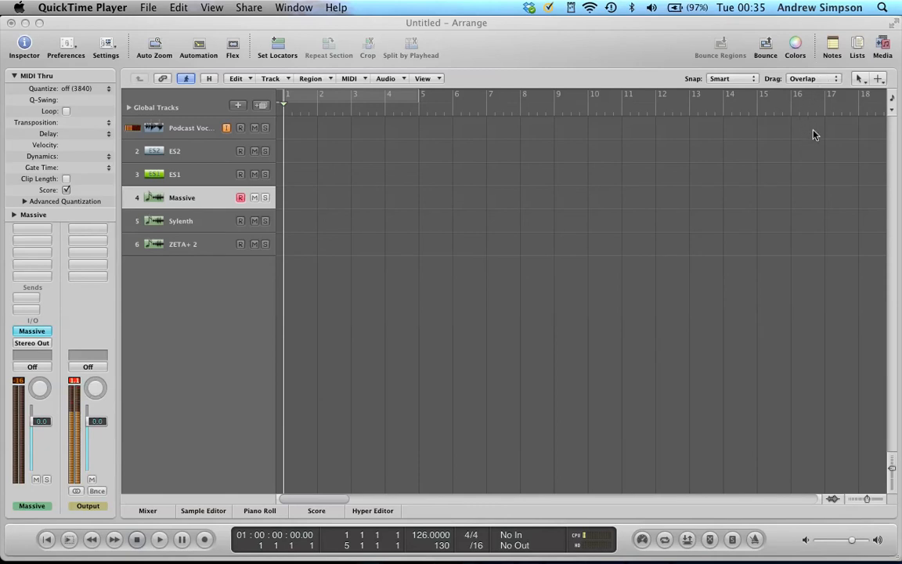